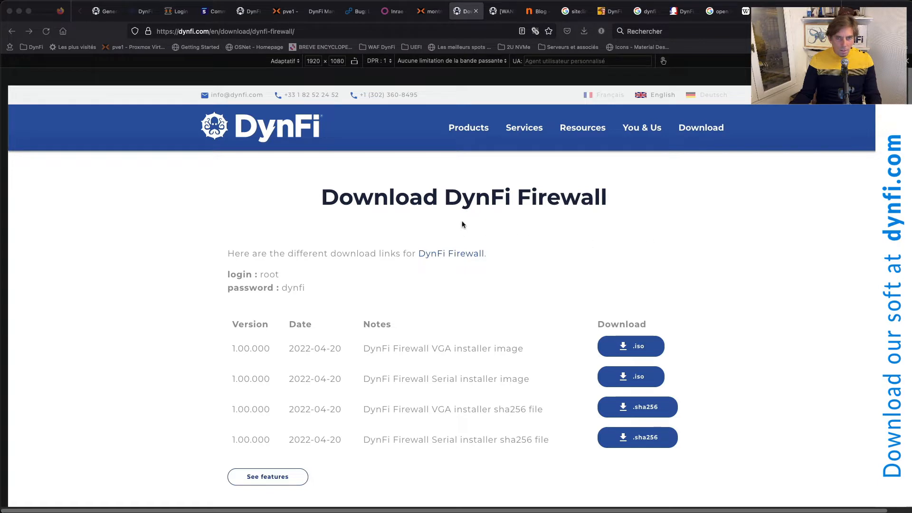
Download the DynFi Firewall VGA installer .iso image from the DynFi Firewall download page and check it in the download list
{"action": "left_click", "coordinate": [703, 132]}
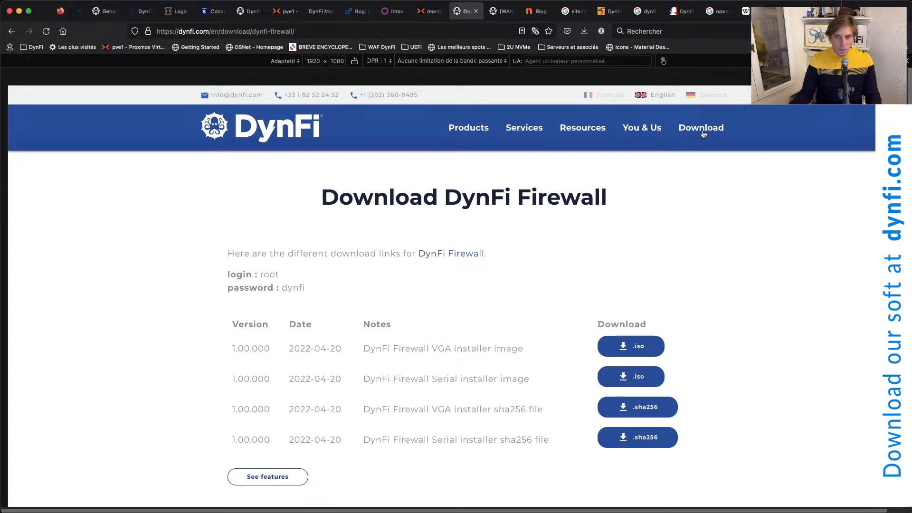
{"action": "mouse_move", "coordinate": [703, 133]}
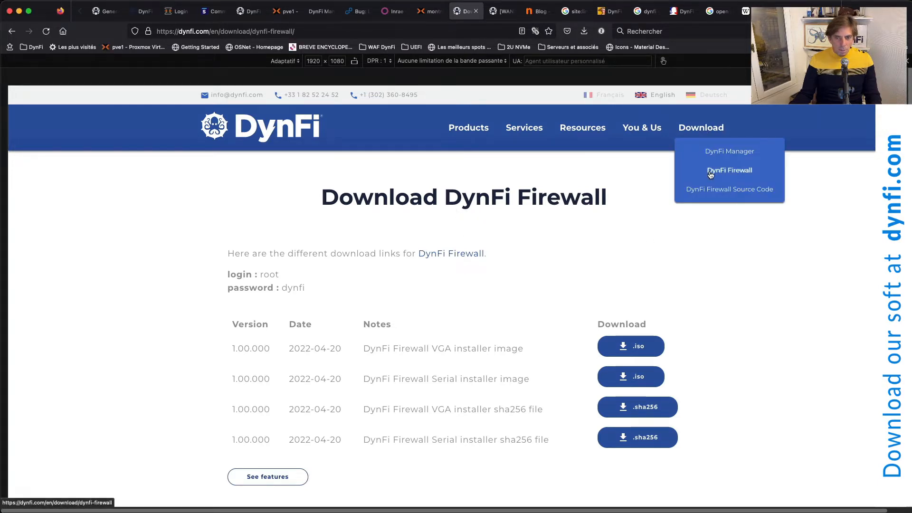
{"action": "left_click", "coordinate": [711, 174]}
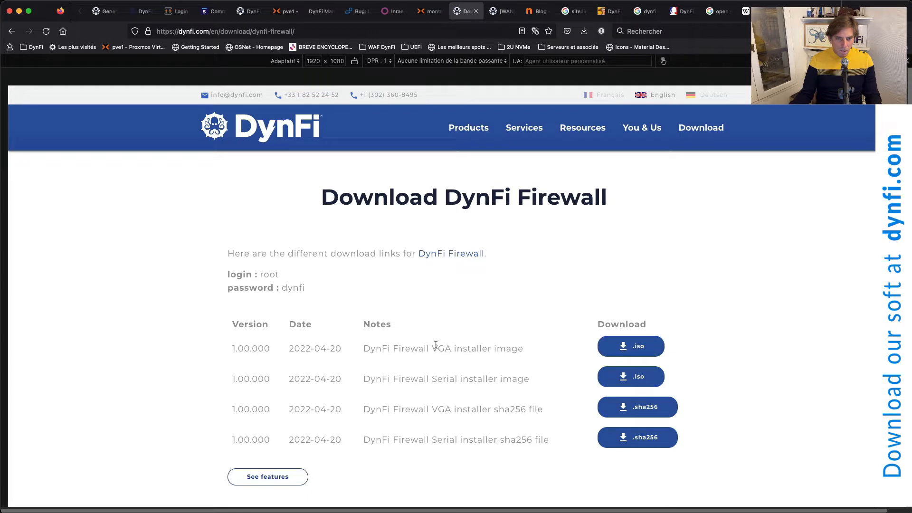
{"action": "left_click_drag", "start_coordinate": [434, 345], "coordinate": [524, 346]}
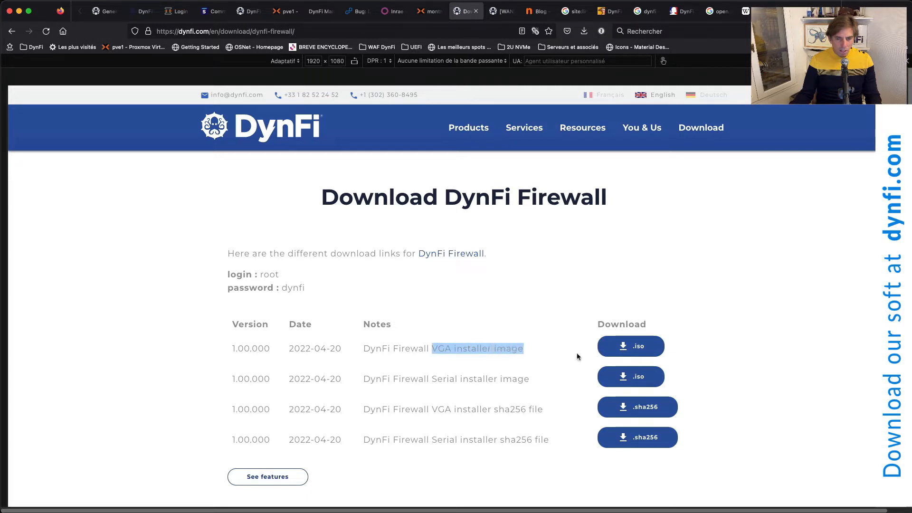
{"action": "left_click", "coordinate": [642, 351]}
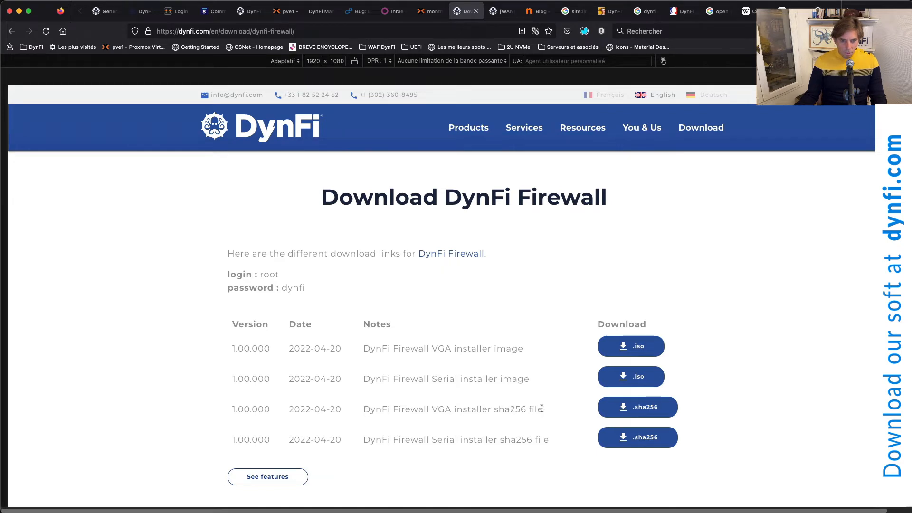
{"action": "left_click", "coordinate": [584, 31]}
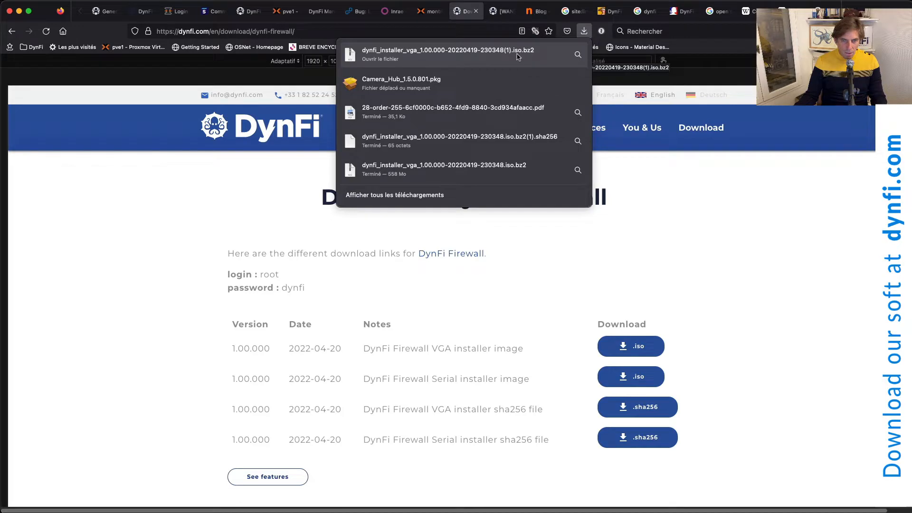
{"action": "left_click", "coordinate": [527, 283]}
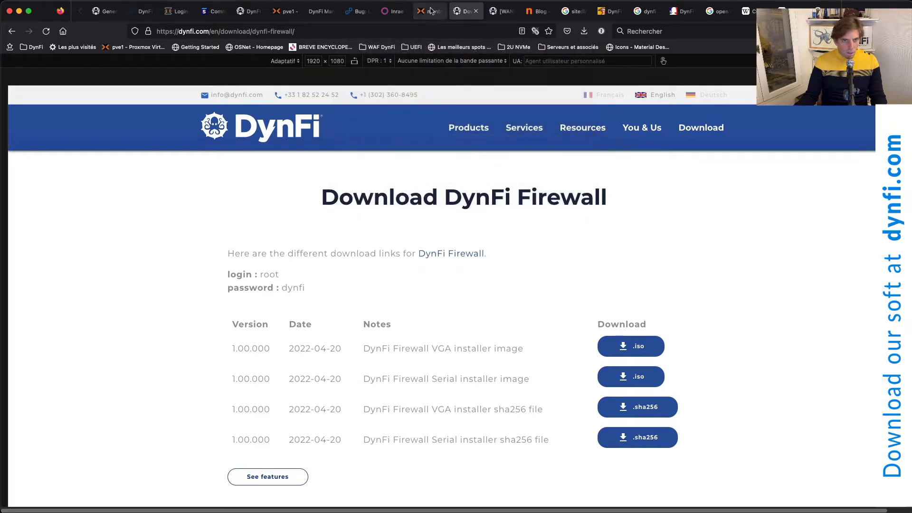
Switch to Proxmox and upload dynfi_installer_vga_1.00.000-20220419-230348.iso to the ISO images of the sand storage
{"action": "left_click", "coordinate": [430, 11]}
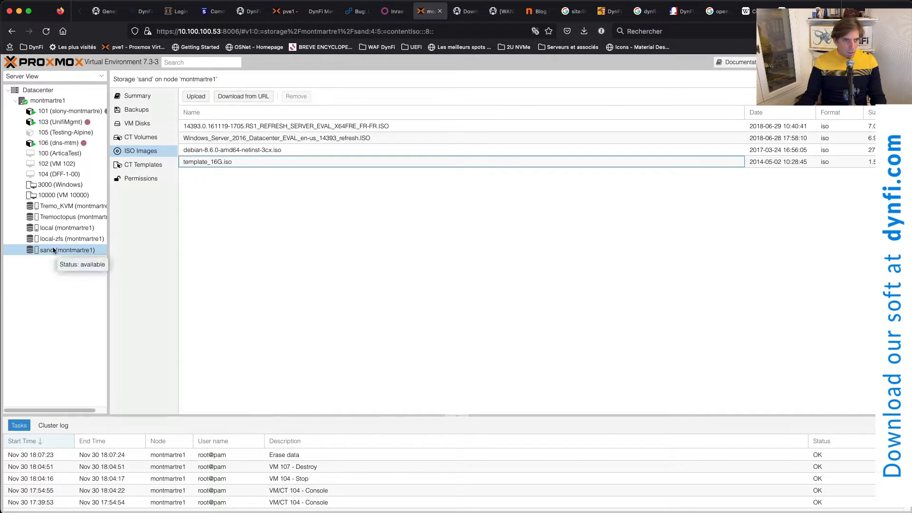
{"action": "left_click", "coordinate": [126, 151]}
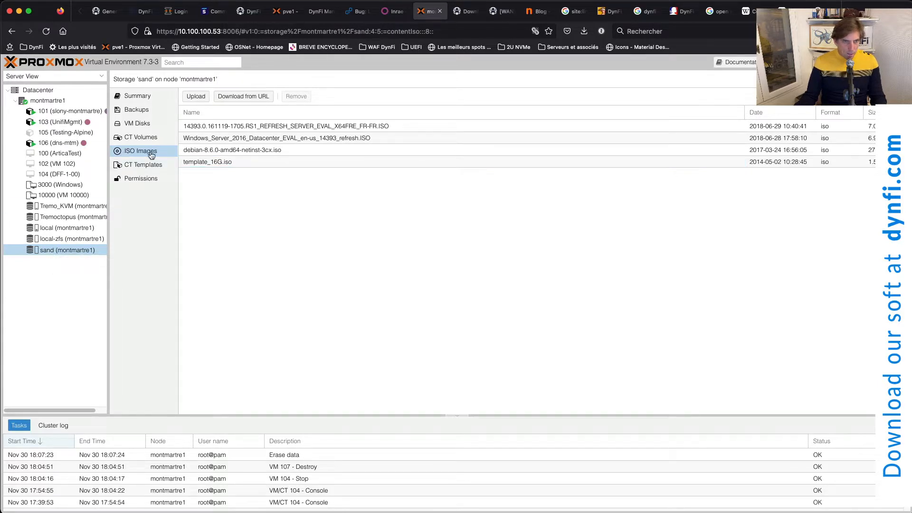
{"action": "left_click", "coordinate": [195, 97]}
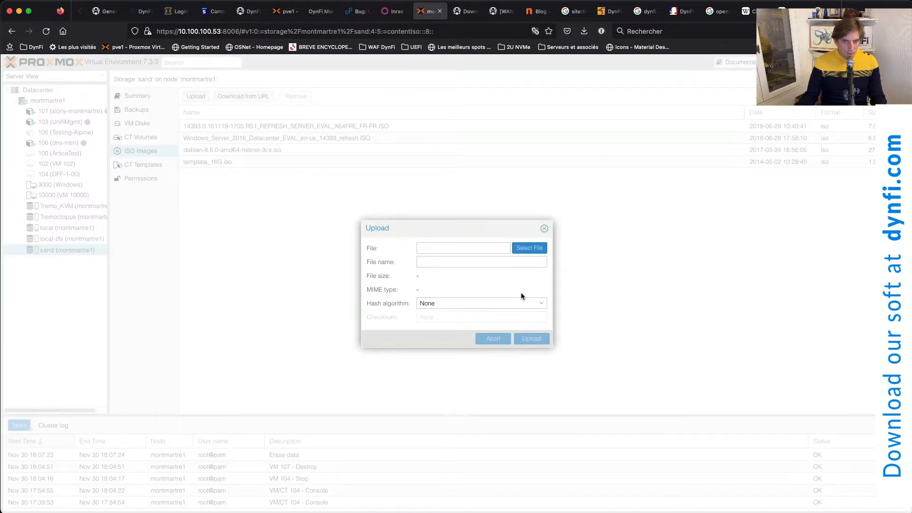
{"action": "left_click", "coordinate": [527, 249]}
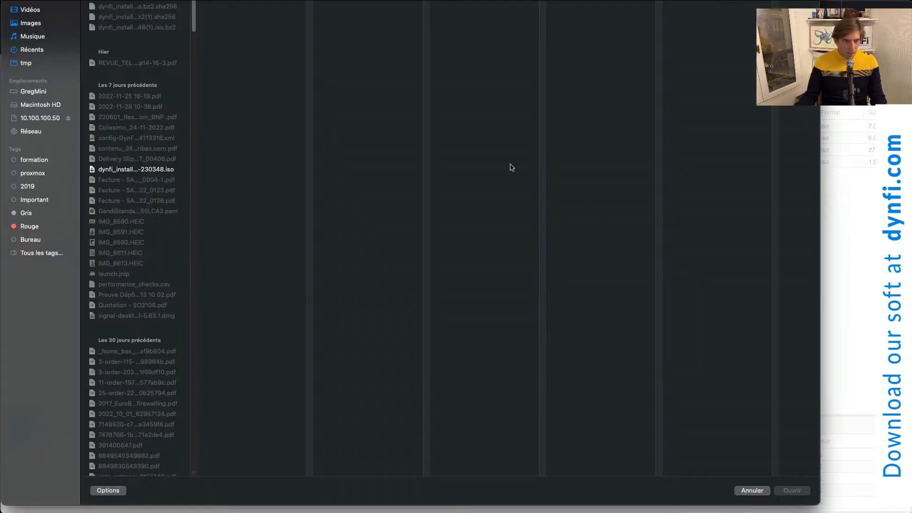
{"action": "left_click", "coordinate": [143, 169]}
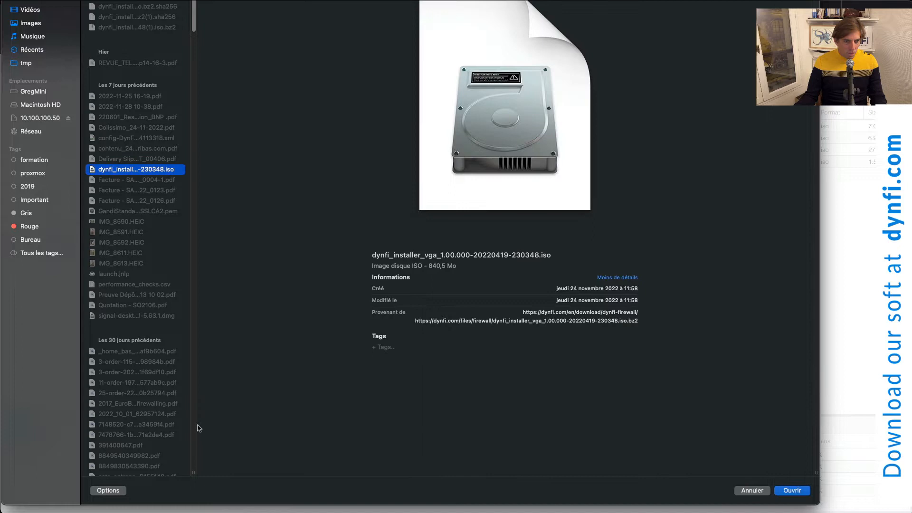
{"action": "double_click", "coordinate": [193, 473]}
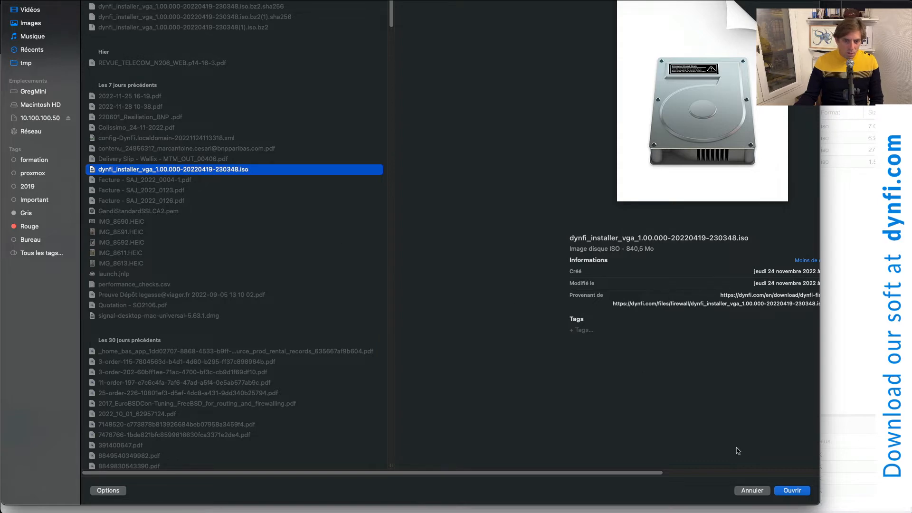
{"action": "left_click", "coordinate": [792, 491]}
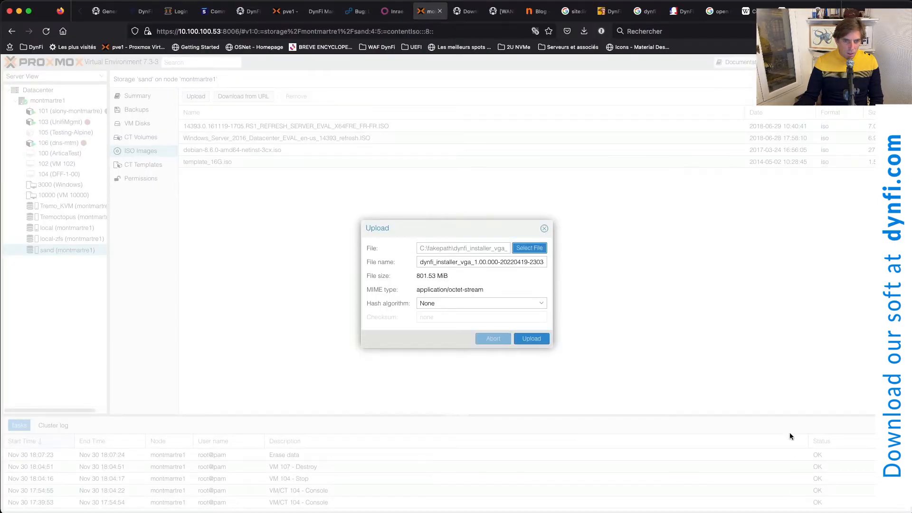
{"action": "left_click", "coordinate": [536, 339]}
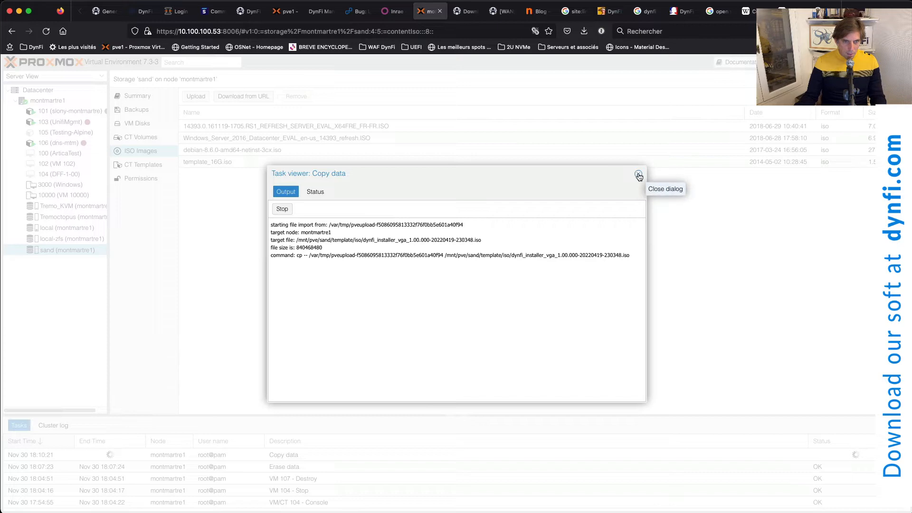
{"action": "left_click", "coordinate": [639, 175]}
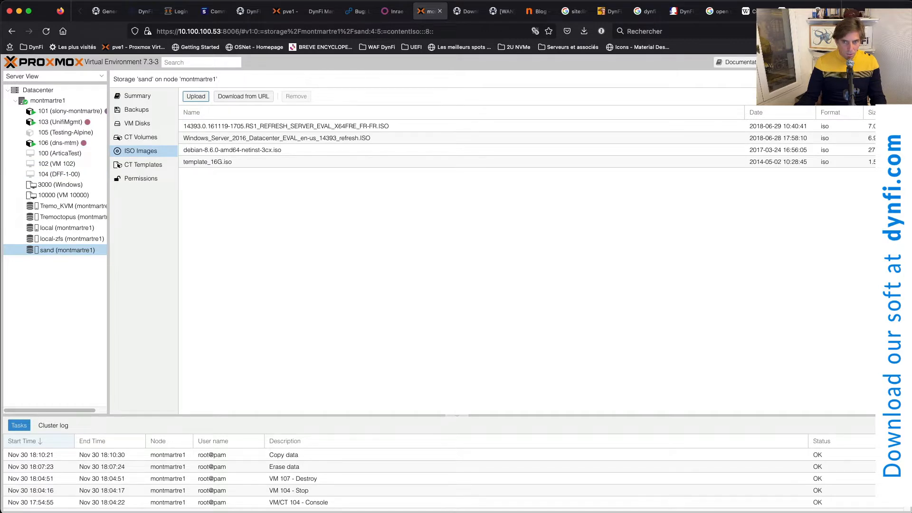
Start creating a virtual machine on node montmartre1 and name it DFF-1-00-1
{"action": "left_click", "coordinate": [791, 62]}
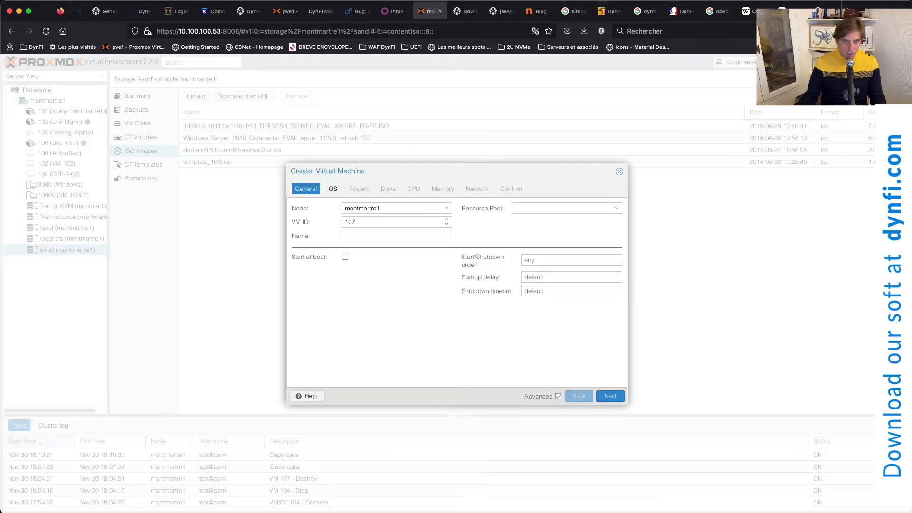
{"action": "left_click", "coordinate": [378, 233]}
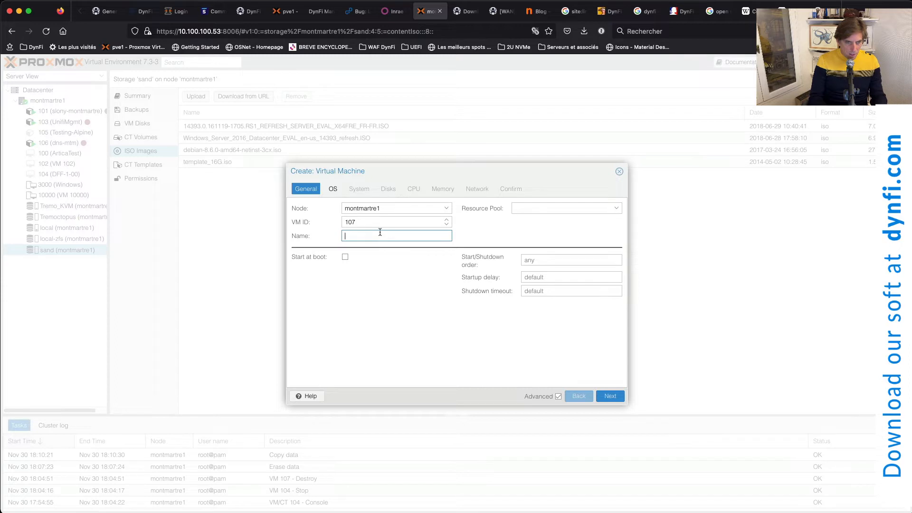
{"action": "type", "text": "DFF-1"}
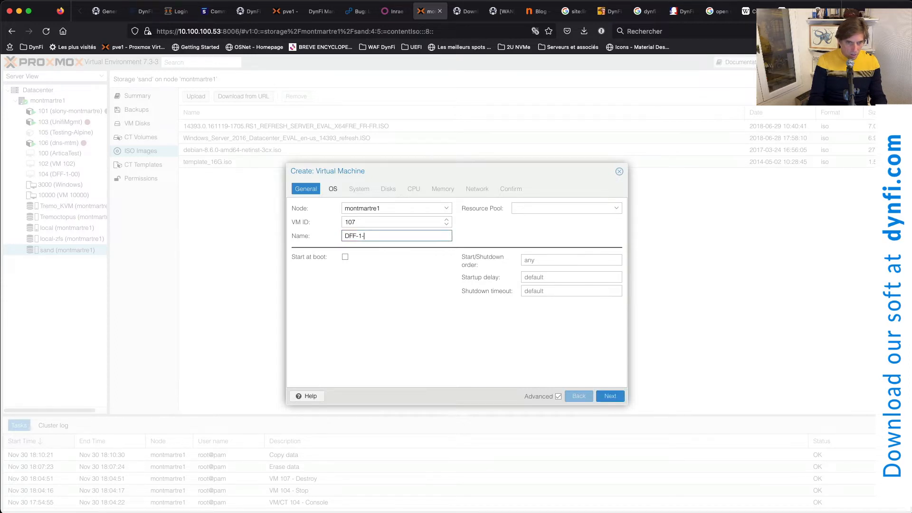
{"action": "type", "text": "-00-1"}
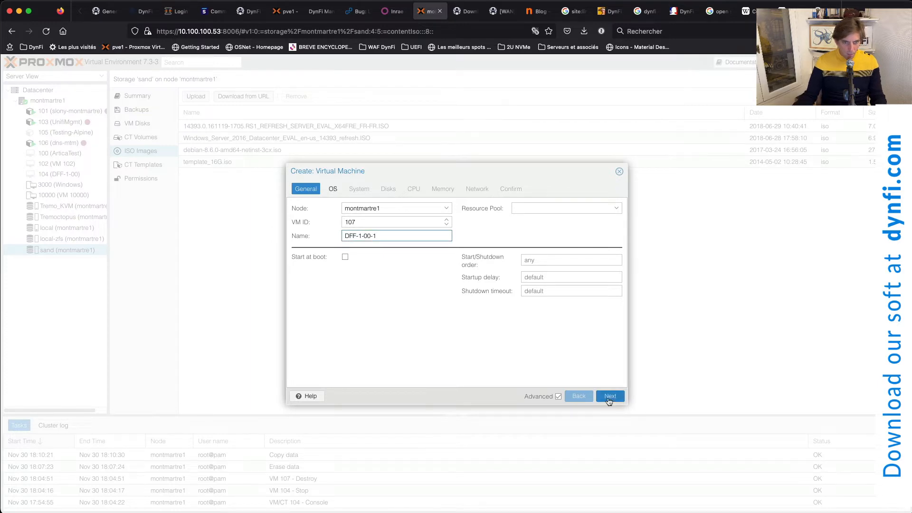
{"action": "left_click", "coordinate": [610, 397]}
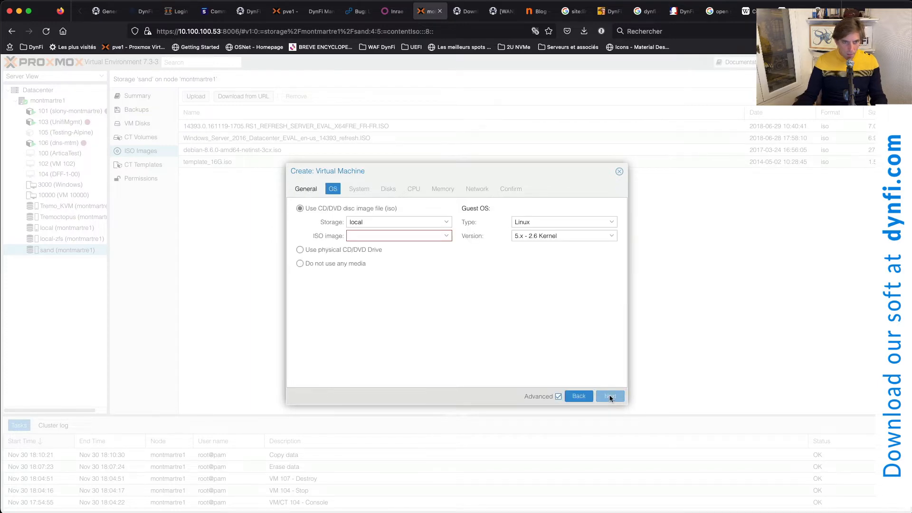
Use dynfi_installer_vga_1.00.000-20220419-230348.iso from the sand storage as the installation image and accept the default system settings
{"action": "left_click", "coordinate": [381, 223]}
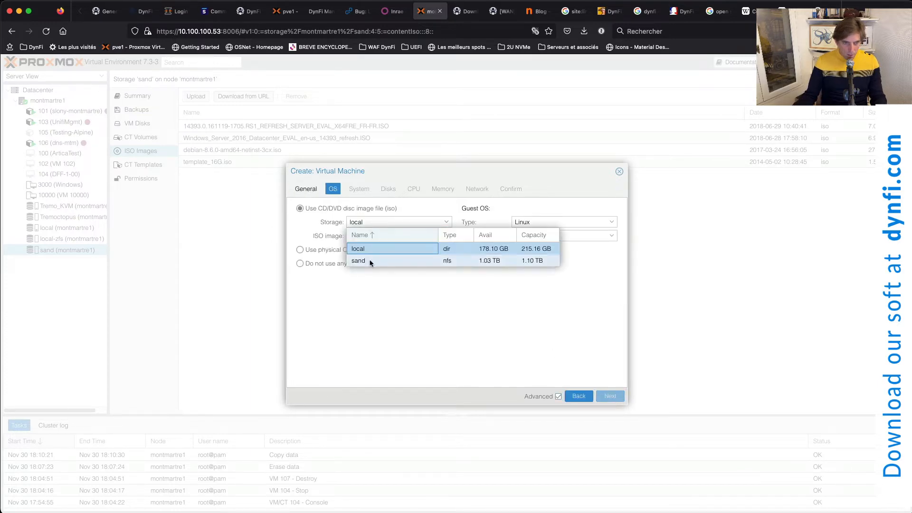
{"action": "left_click", "coordinate": [372, 262]}
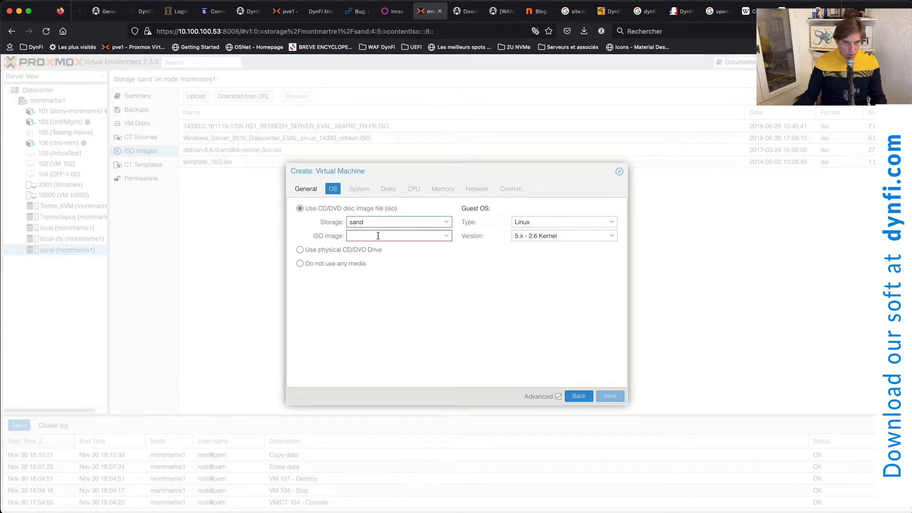
{"action": "left_click", "coordinate": [447, 236]}
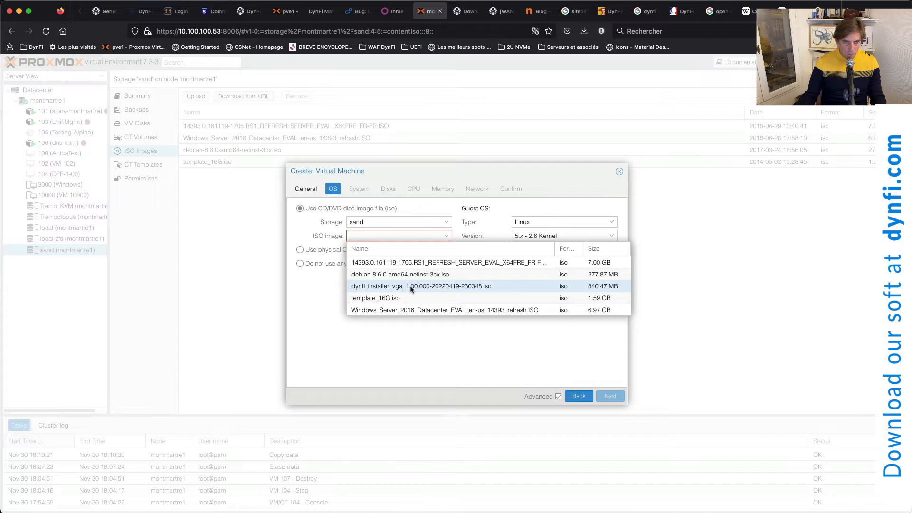
{"action": "left_click", "coordinate": [432, 286]}
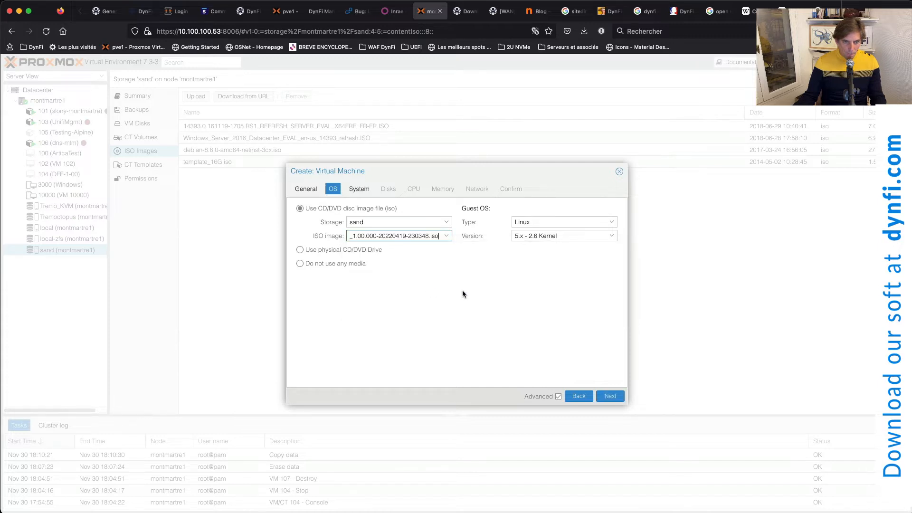
{"action": "left_click", "coordinate": [611, 397]}
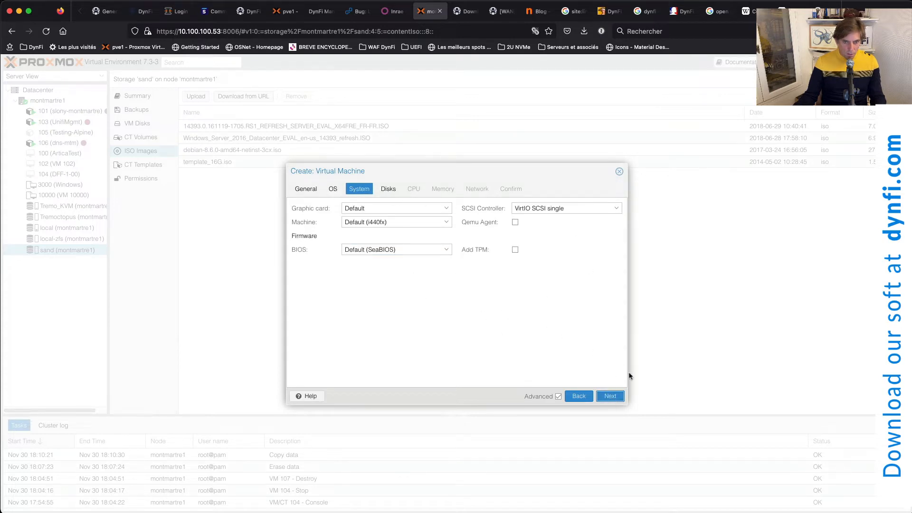
{"action": "left_click", "coordinate": [610, 397]}
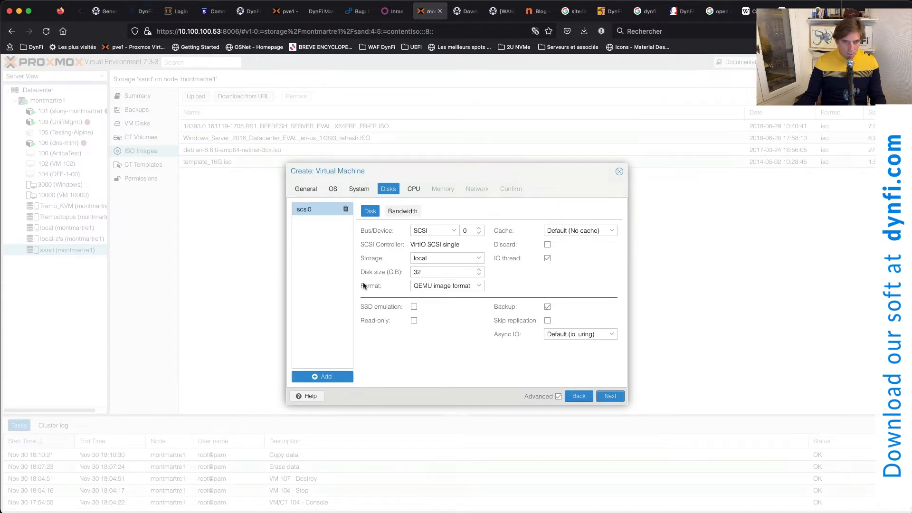
Set the virtual machine's scsi0 disk to raw disk image format with a size of 10 GiB
{"action": "left_click", "coordinate": [480, 286]}
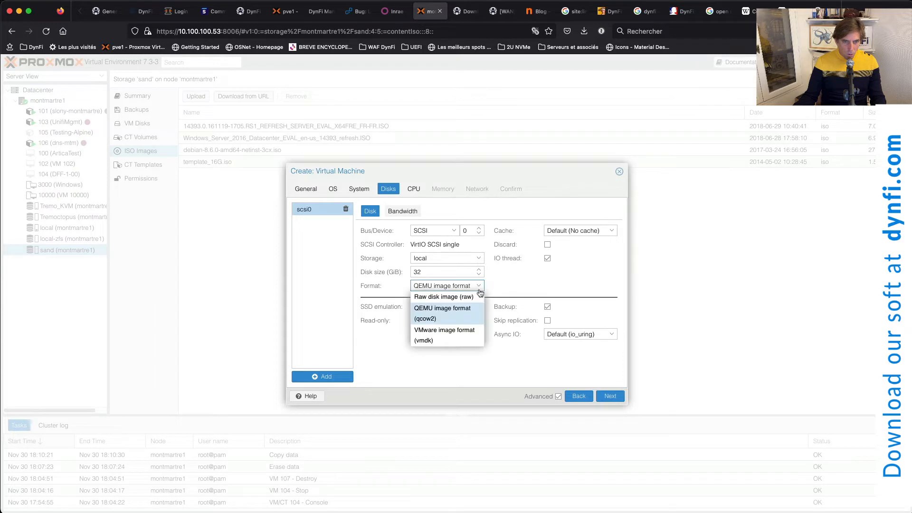
{"action": "left_click", "coordinate": [474, 296]}
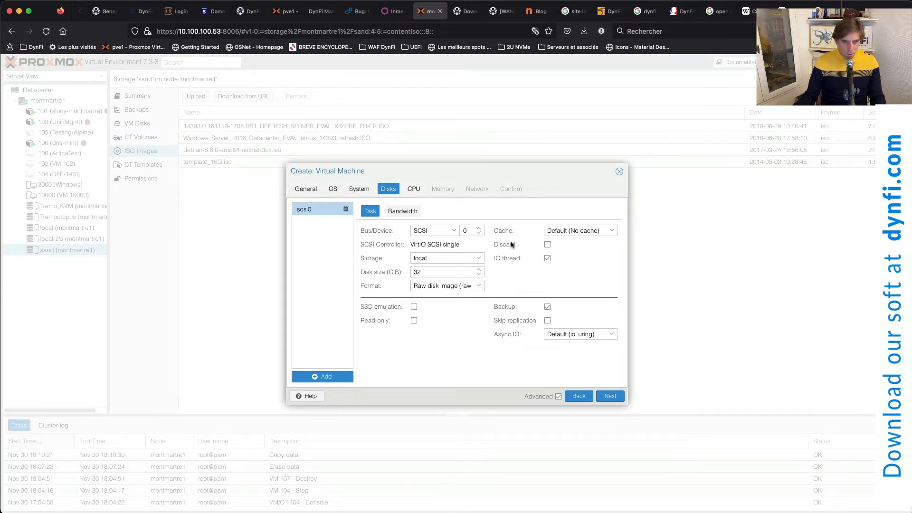
{"action": "left_click_drag", "start_coordinate": [426, 269], "coordinate": [410, 271]}
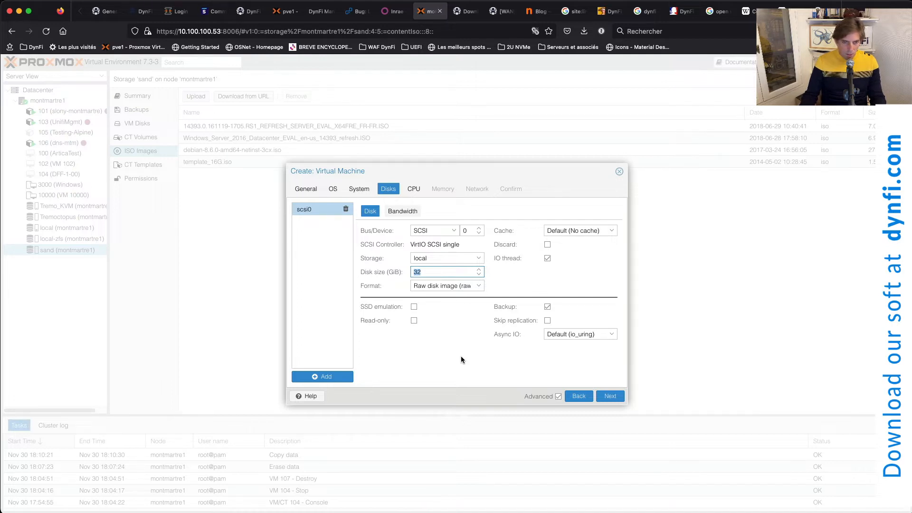
{"action": "type", "text": "10"}
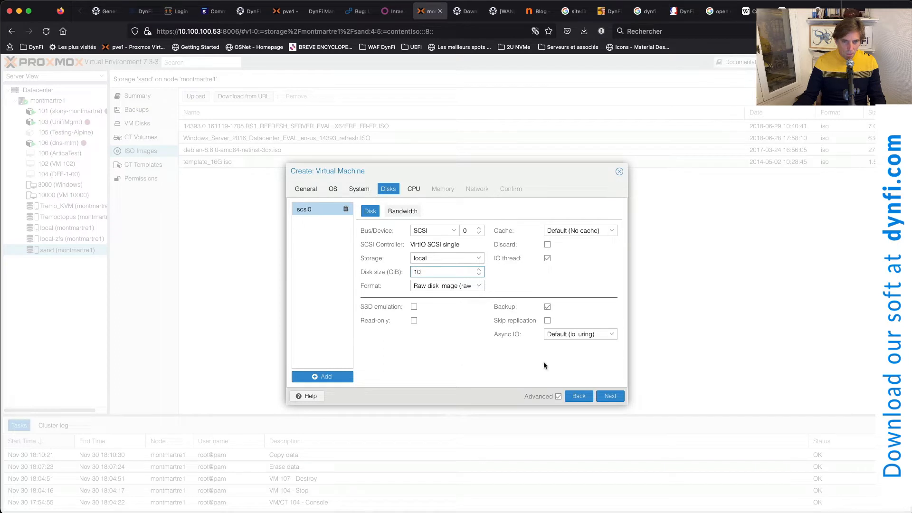
{"action": "left_click", "coordinate": [617, 395]}
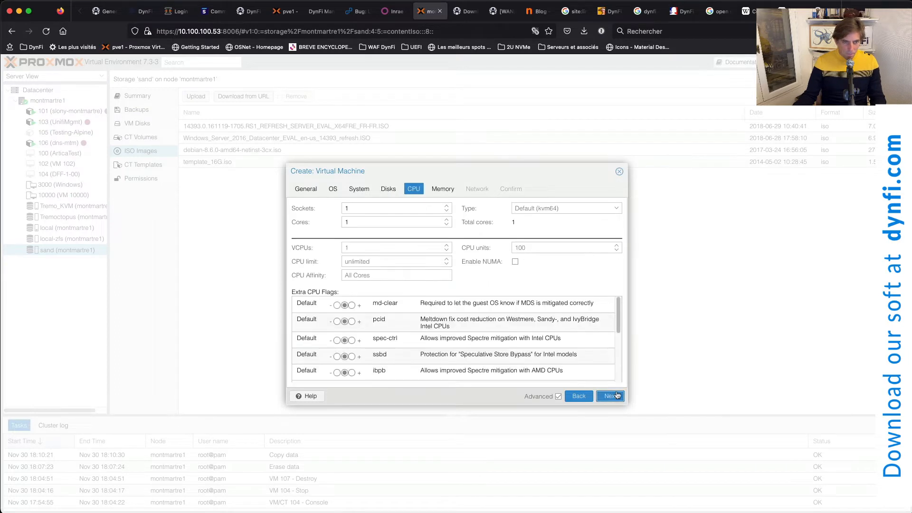
Set the virtual machine's processor to 2 cores and continue to the memory settings
{"action": "double_click", "coordinate": [364, 218]}
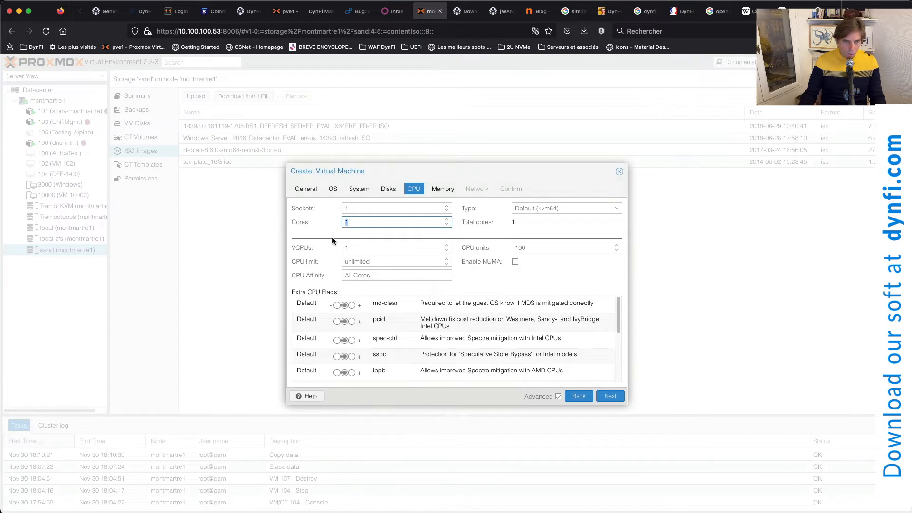
{"action": "type", "text": "2"}
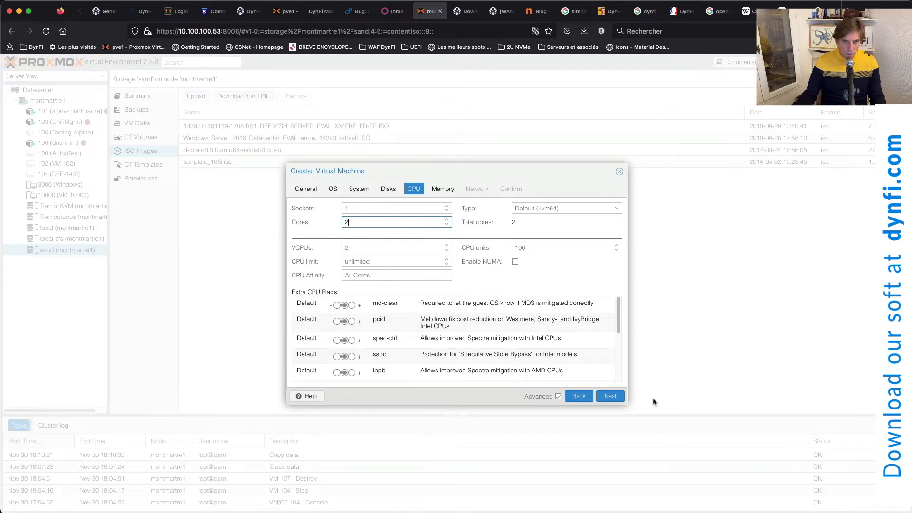
{"action": "left_click", "coordinate": [607, 397]}
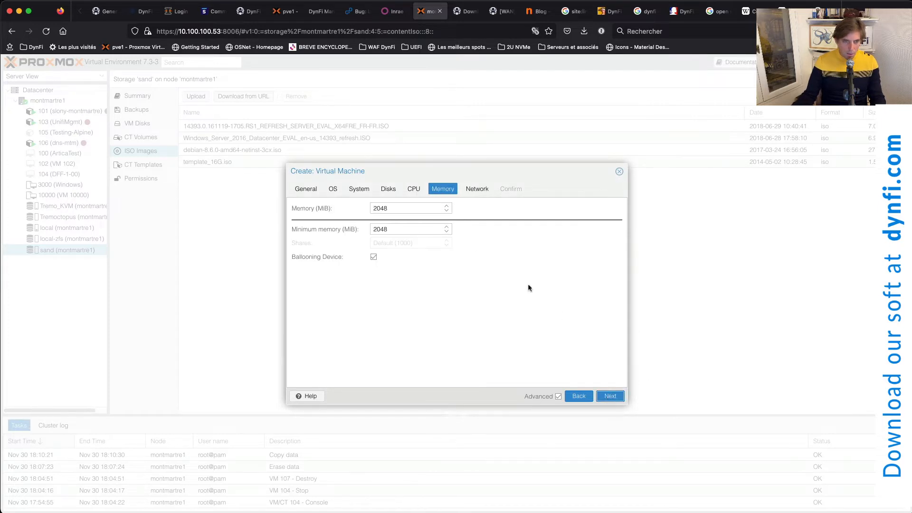
Set the virtual machine's memory to 4096 MiB and continue to the network settings
{"action": "double_click", "coordinate": [406, 210]}
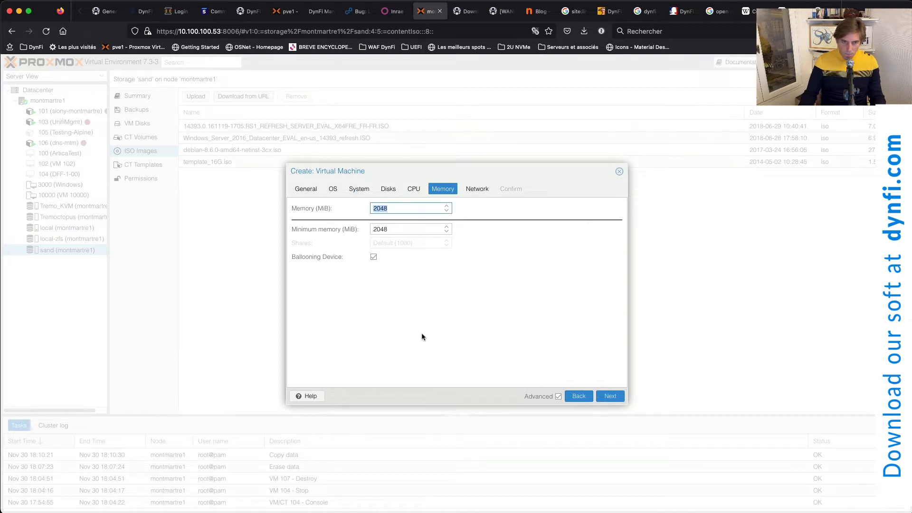
{"action": "type", "text": "4096"}
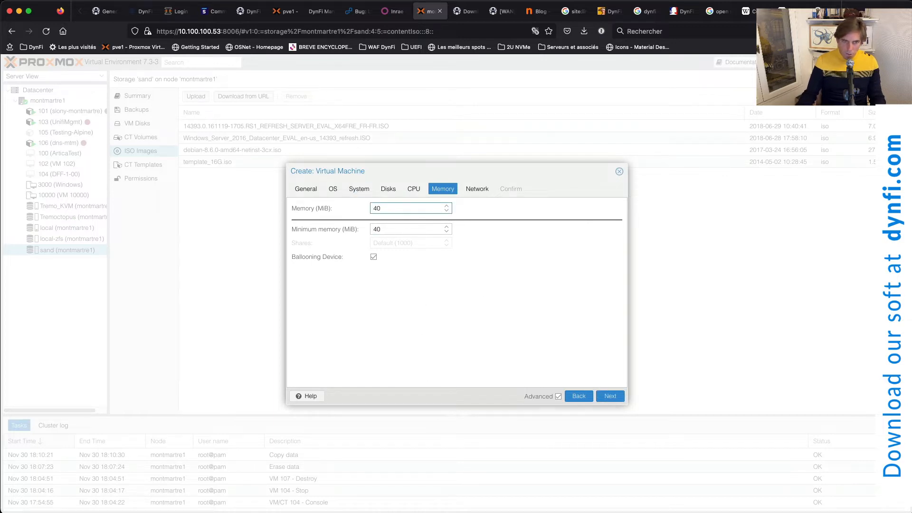
{"action": "left_click", "coordinate": [610, 396]}
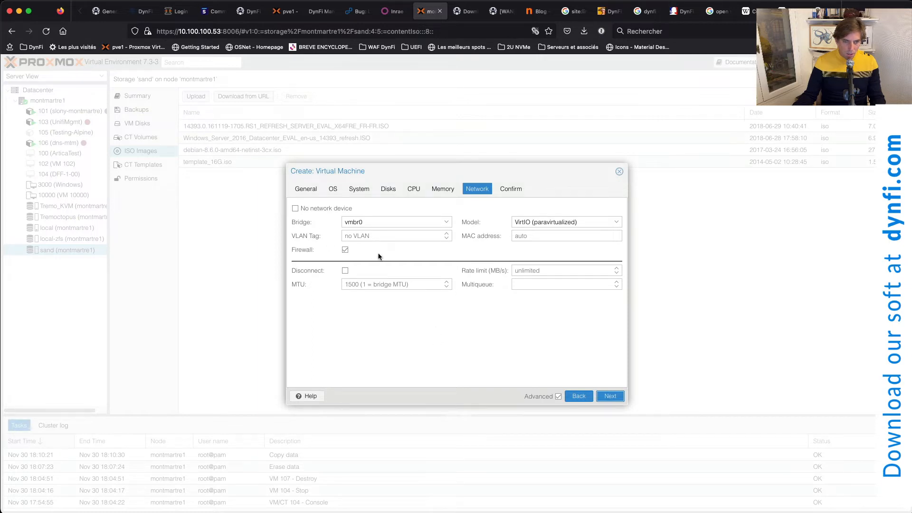
Turn off the firewall for the VirtIO network device on bridge vmbr0 and finish creating the virtual machine
{"action": "left_click", "coordinate": [346, 249]}
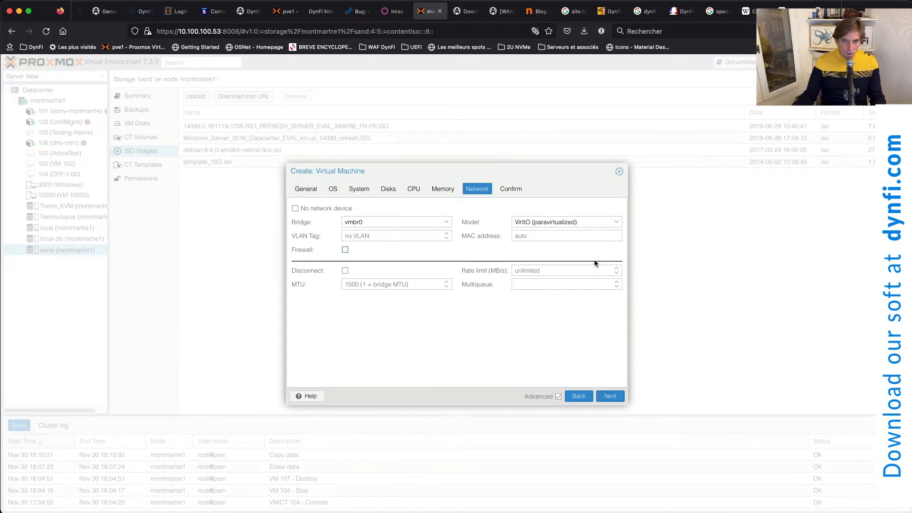
{"action": "left_click", "coordinate": [617, 223]}
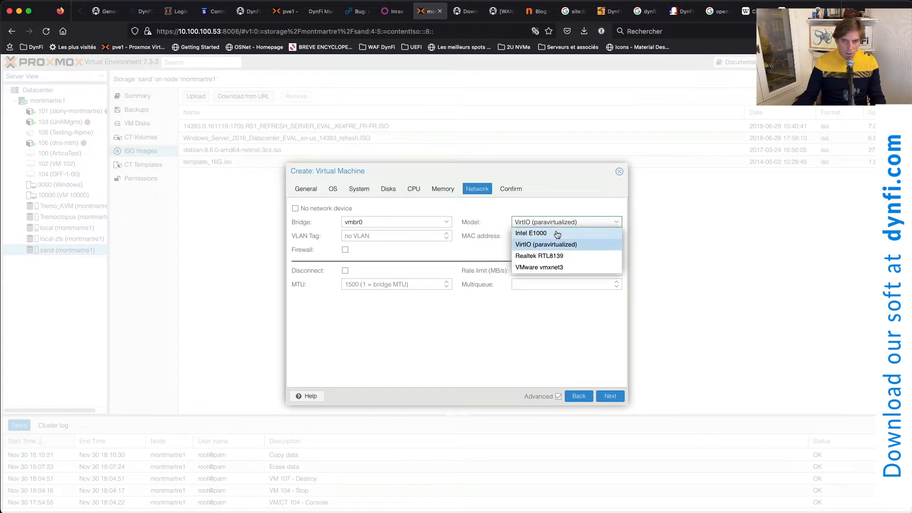
{"action": "left_click", "coordinate": [481, 245]}
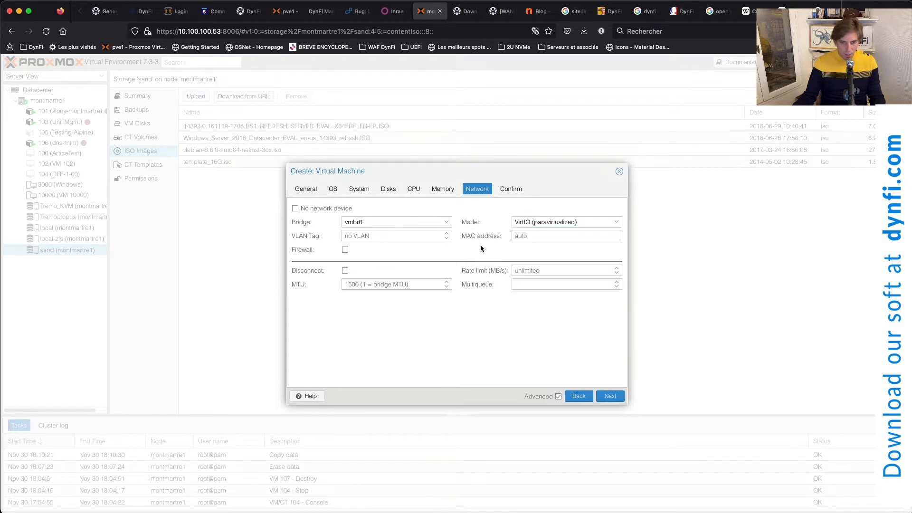
{"action": "left_click", "coordinate": [610, 396]}
{"action": "left_click", "coordinate": [612, 396]}
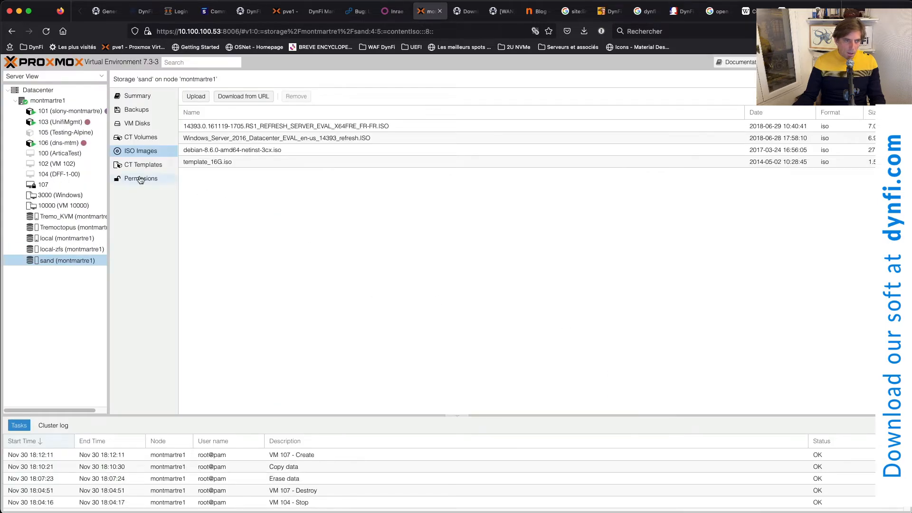
Start virtual machine 107 (DFF-1-00-1) in multi-user mode from its console and begin the DynFi installation
{"action": "left_click", "coordinate": [58, 185]}
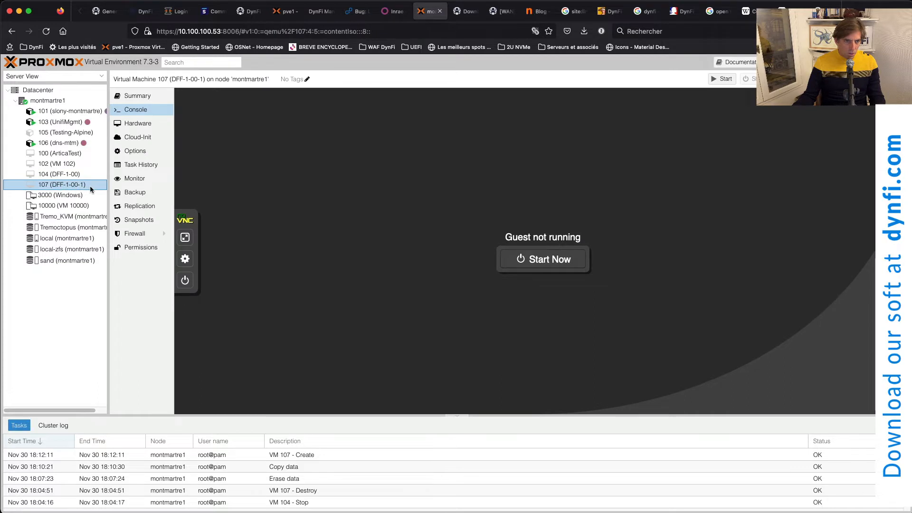
{"action": "left_click", "coordinate": [541, 261]}
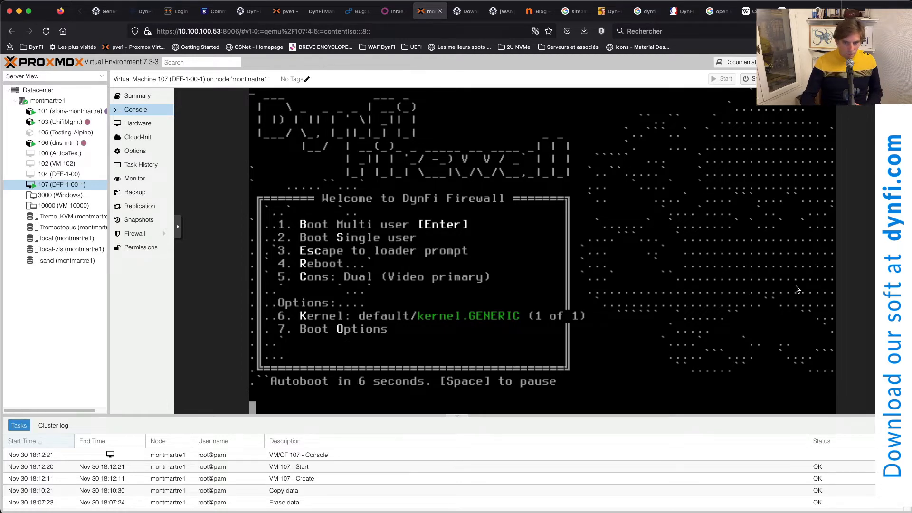
{"action": "key", "text": "Return"}
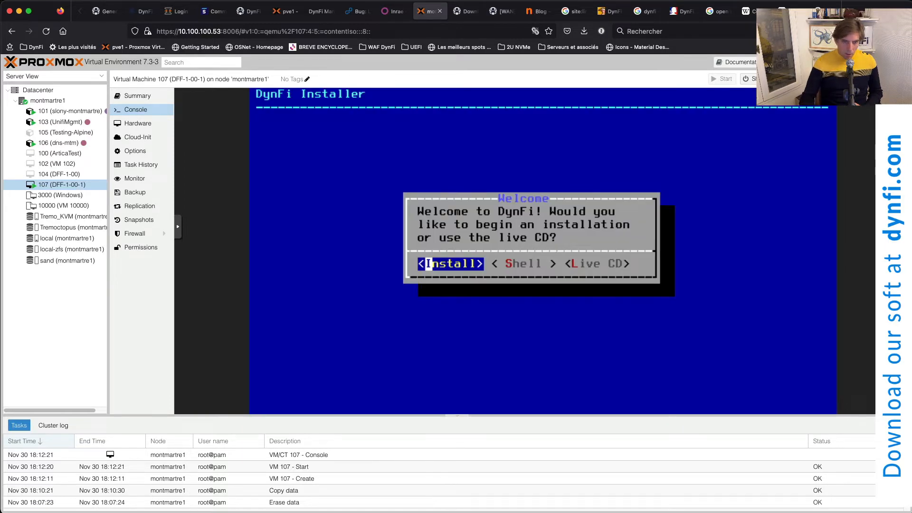
{"action": "key", "text": "Return"}
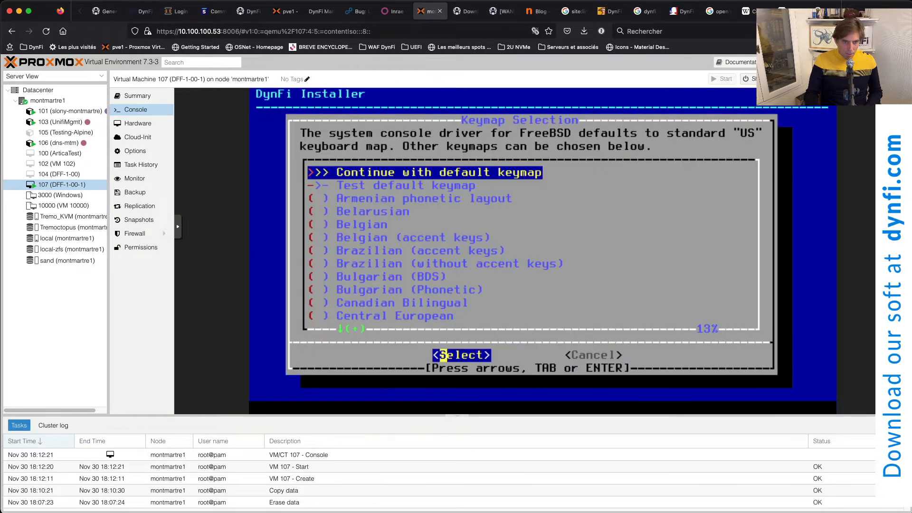
Choose the French keymap fr.kbd in the installer and continue with it
{"action": "key", "text": "Down"}
{"action": "key", "text": "Down"}
{"action": "key", "text": "Down"}
{"action": "key", "text": "Down"}
{"action": "key", "text": "Down"}
{"action": "key", "text": "Down"}
{"action": "key", "text": "Down"}
{"action": "key", "text": "Down"}
{"action": "key", "text": "Down"}
{"action": "key", "text": "Down"}
{"action": "key", "text": "Down"}
{"action": "key", "text": "Down"}
{"action": "key", "text": "Down"}
{"action": "key", "text": "Down"}
{"action": "key", "text": "Down"}
{"action": "key", "text": "Down"}
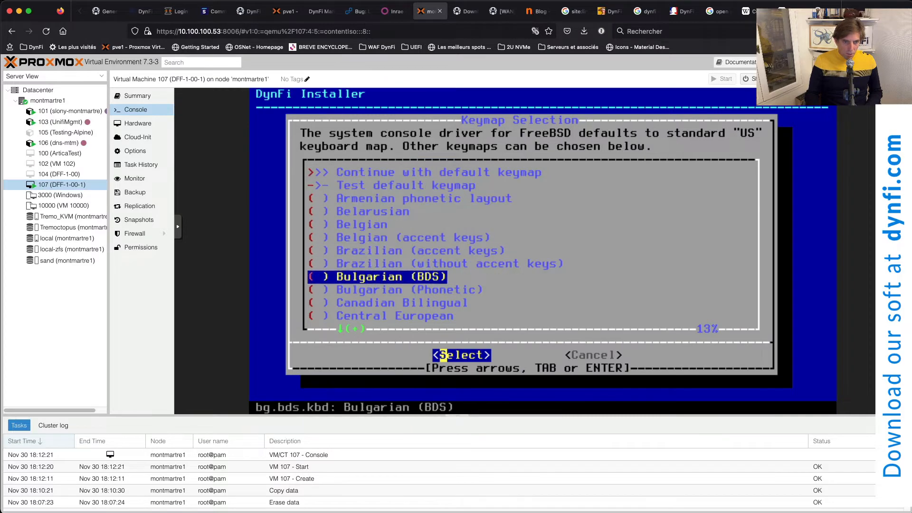
{"action": "key", "text": "Down"}
{"action": "key", "text": "Down"}
{"action": "key", "text": "Down"}
{"action": "key", "text": "Down"}
{"action": "key", "text": "Down"}
{"action": "key", "text": "Down"}
{"action": "key", "text": "Down"}
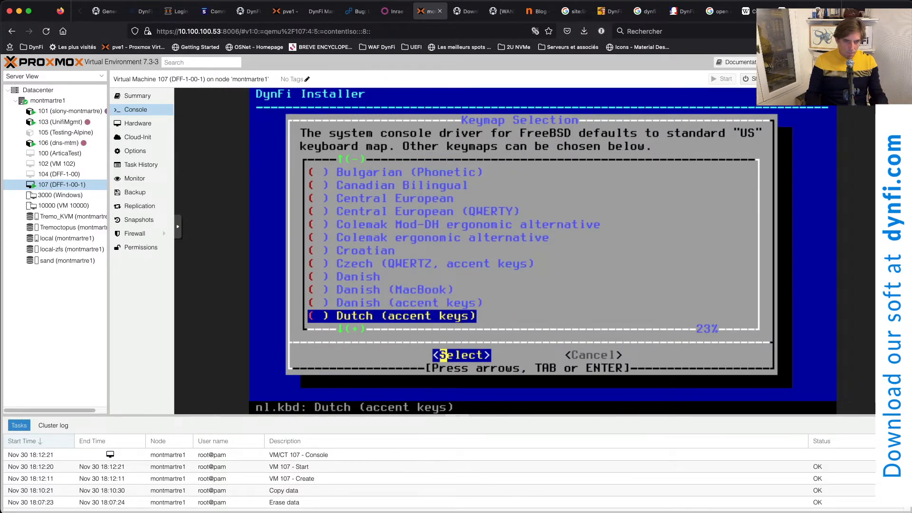
{"action": "key", "text": "Return"}
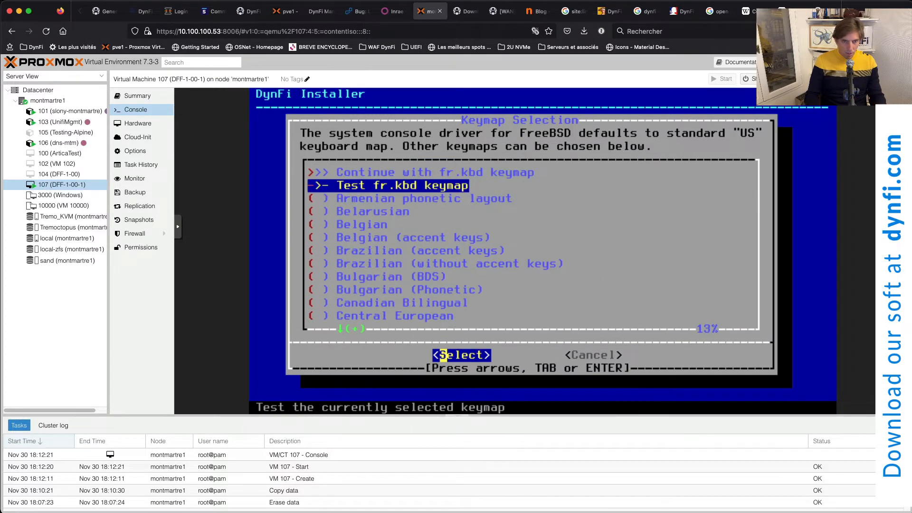
{"action": "key", "text": "Up"}
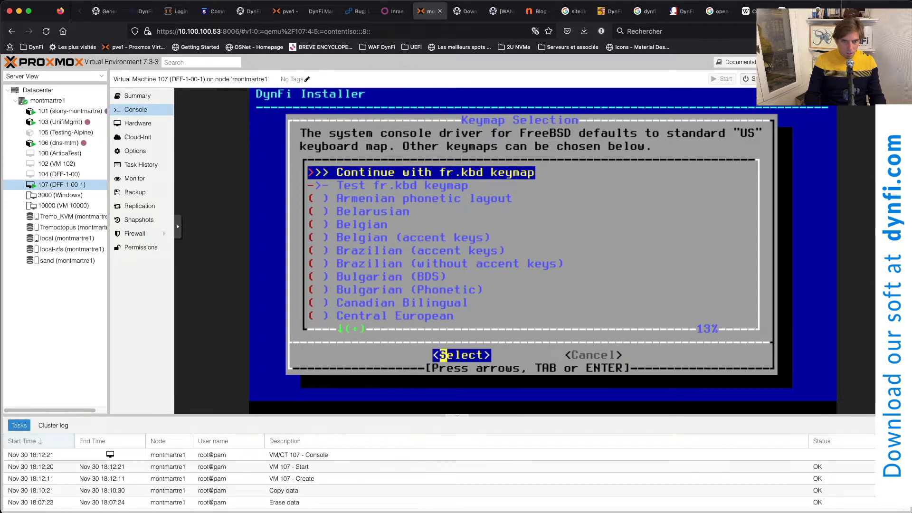
{"action": "key", "text": "Return"}
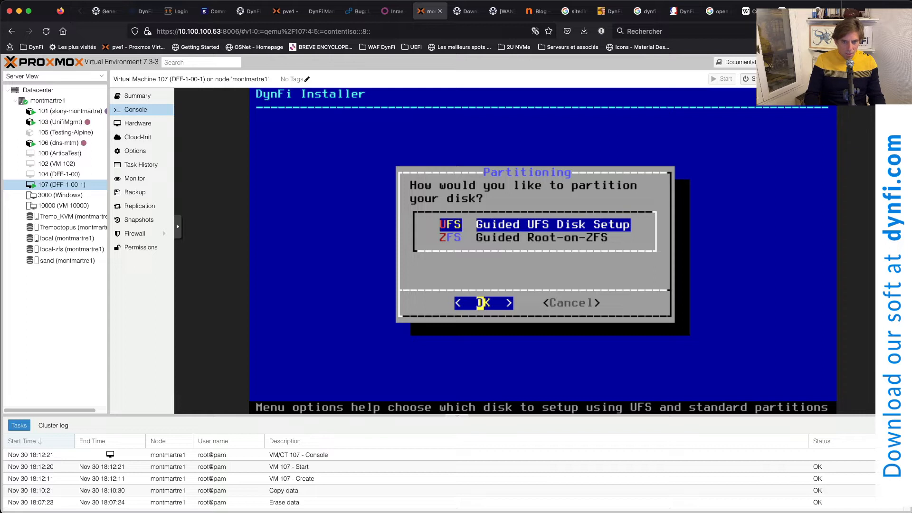
Partition the entire da0 disk with the guided UFS setup and the MBR scheme, and commit the changes to disk
{"action": "key", "text": "Return"}
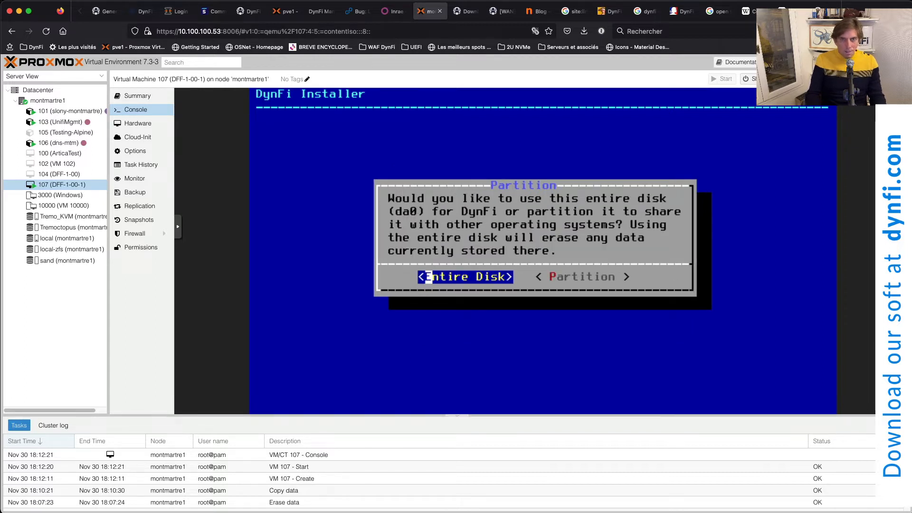
{"action": "key", "text": "Return"}
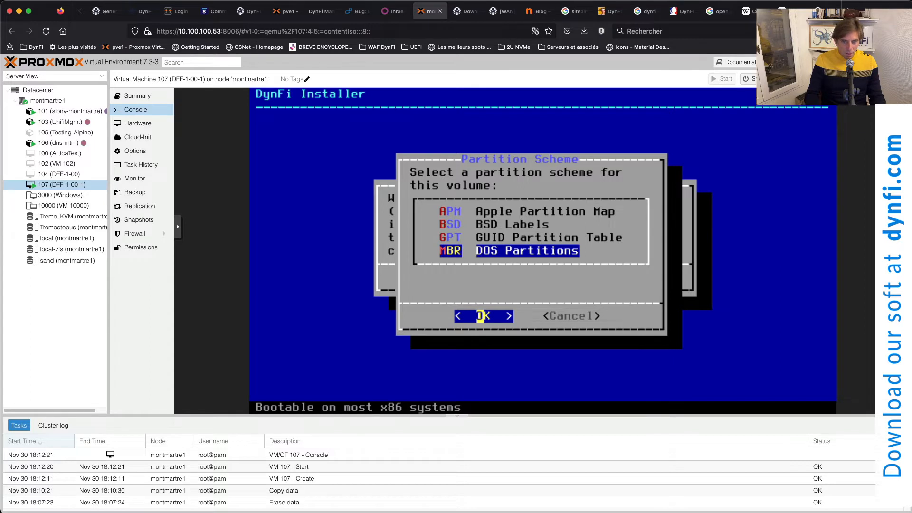
{"action": "key", "text": "Return"}
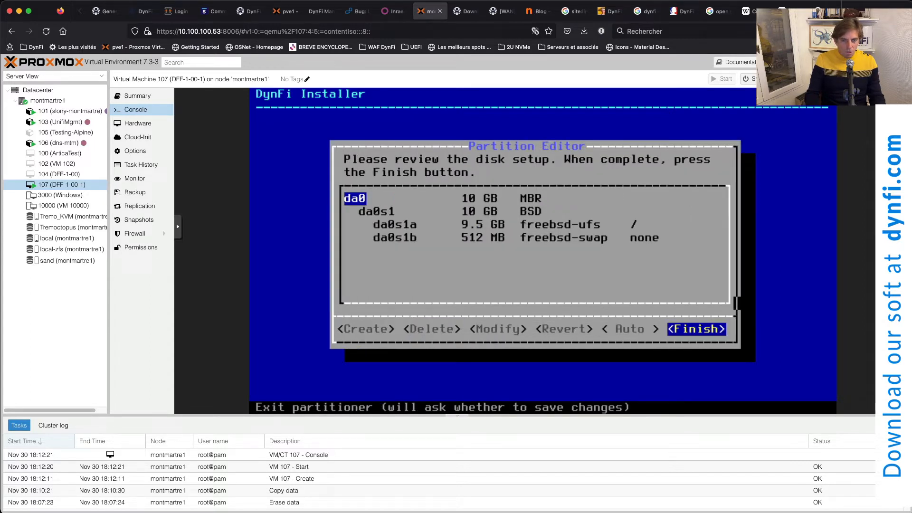
{"action": "key", "text": "Return"}
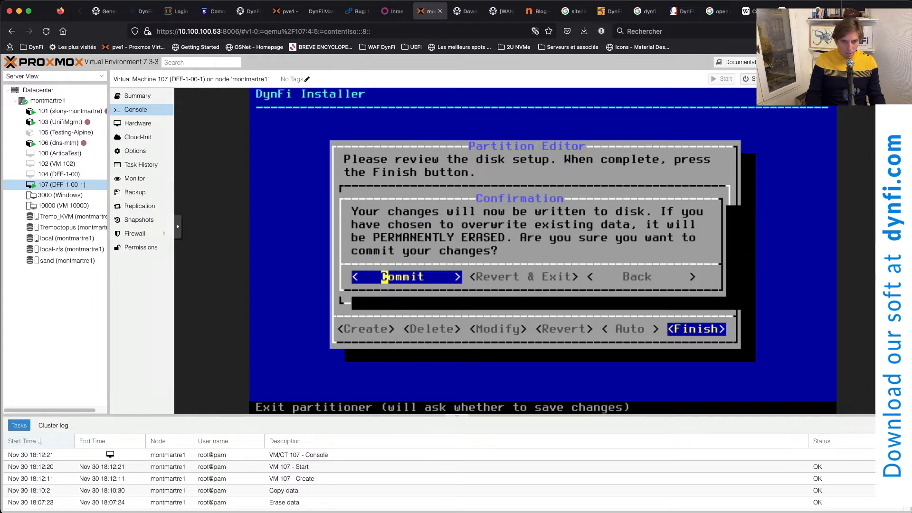
{"action": "key", "text": "Return"}
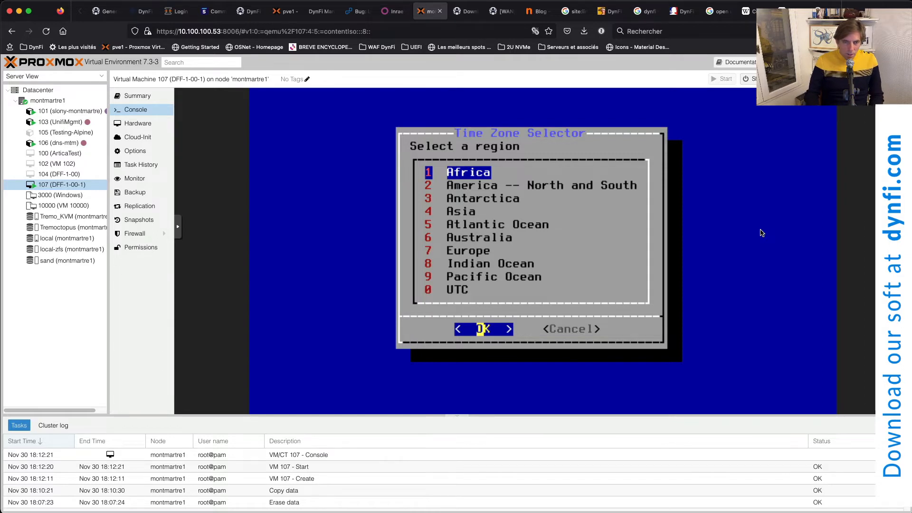
Set the time zone to Europe, France with the CET abbreviation, and skip setting the date and time
{"action": "key", "text": "Down"}
{"action": "key", "text": "Down"}
{"action": "key", "text": "Down"}
{"action": "key", "text": "Down"}
{"action": "key", "text": "Down"}
{"action": "key", "text": "Down"}
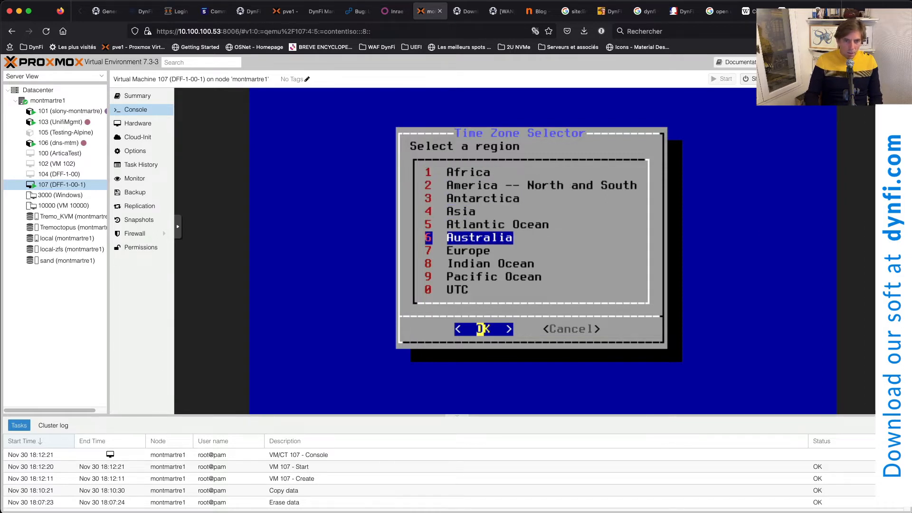
{"action": "key", "text": "Return"}
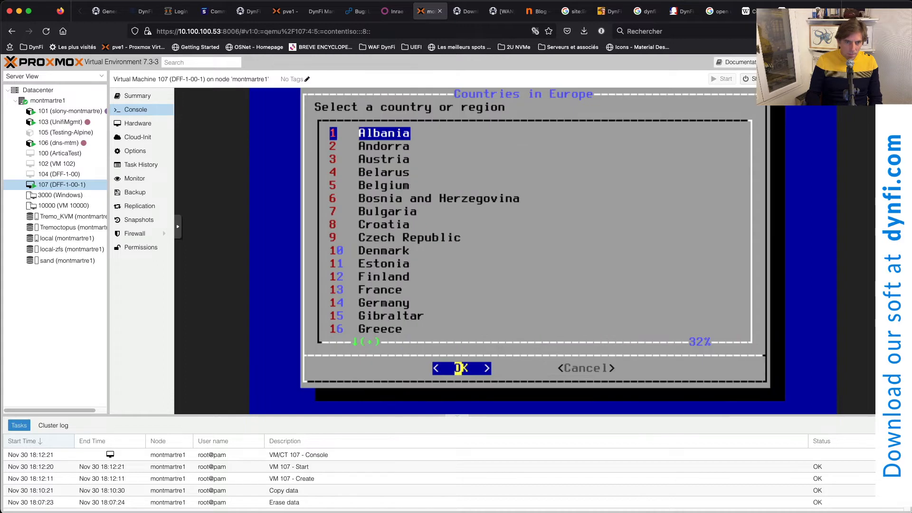
{"action": "key", "text": "Down"}
{"action": "key", "text": "Down"}
{"action": "key", "text": "Down"}
{"action": "key", "text": "Down"}
{"action": "key", "text": "Down"}
{"action": "key", "text": "Down"}
{"action": "key", "text": "Down"}
{"action": "key", "text": "Down"}
{"action": "key", "text": "Down"}
{"action": "key", "text": "Down"}
{"action": "key", "text": "Down"}
{"action": "key", "text": "Down"}
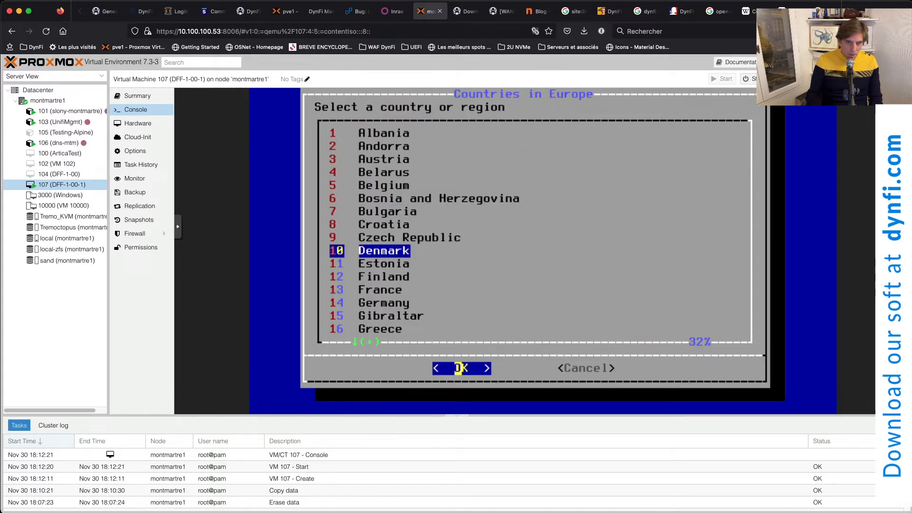
{"action": "key", "text": "Return"}
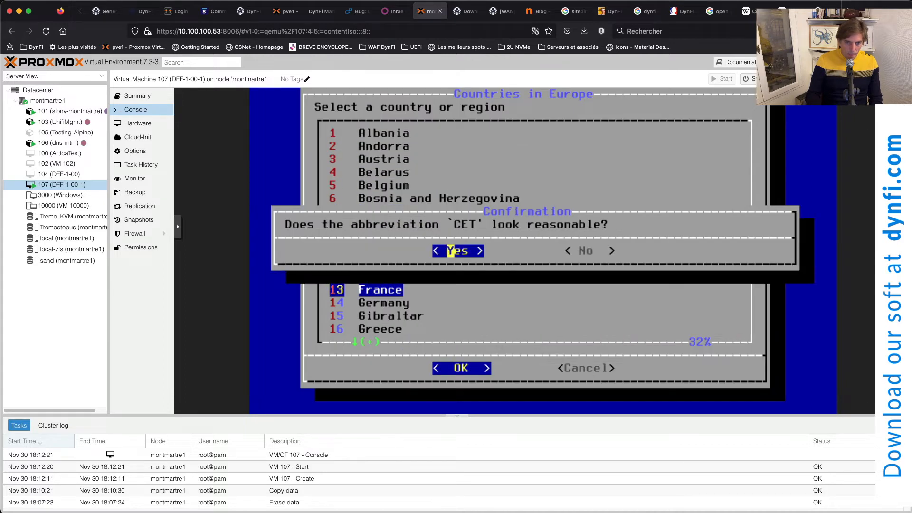
{"action": "key", "text": "Return"}
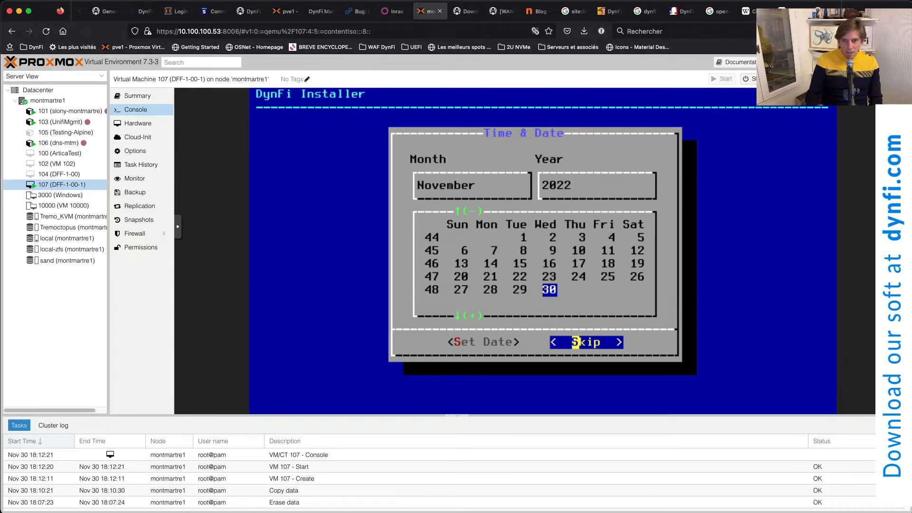
{"action": "key", "text": "Return"}
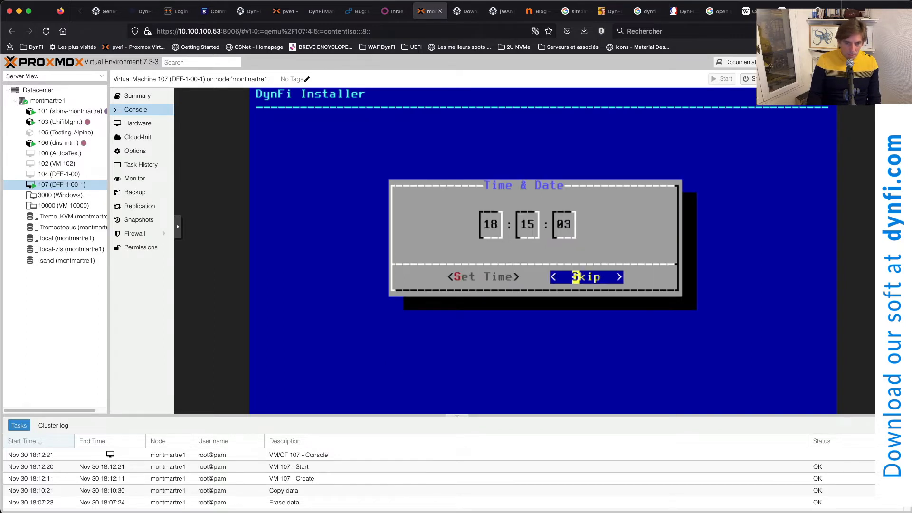
{"action": "key", "text": "Return"}
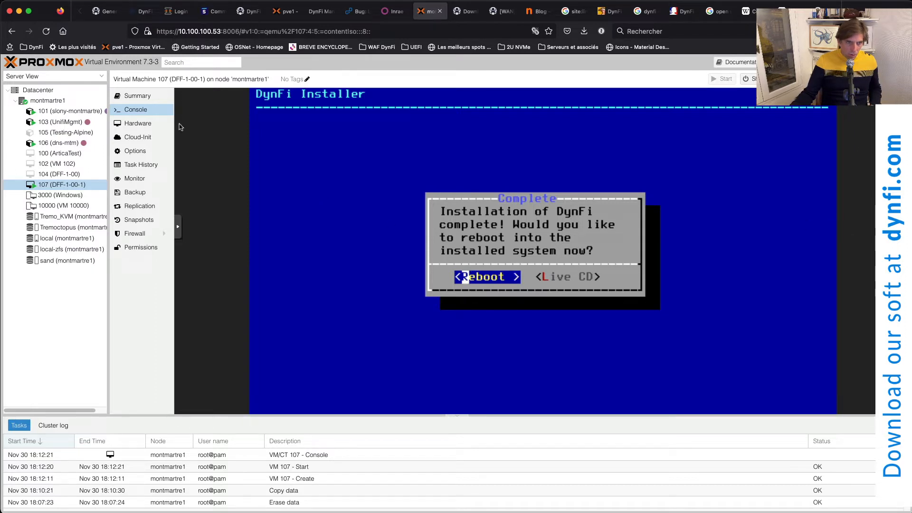
Add a VirtIO network device to virtual machine 107's hardware on bridge vmbr1 with VLAN tag 200
{"action": "left_click", "coordinate": [135, 123]}
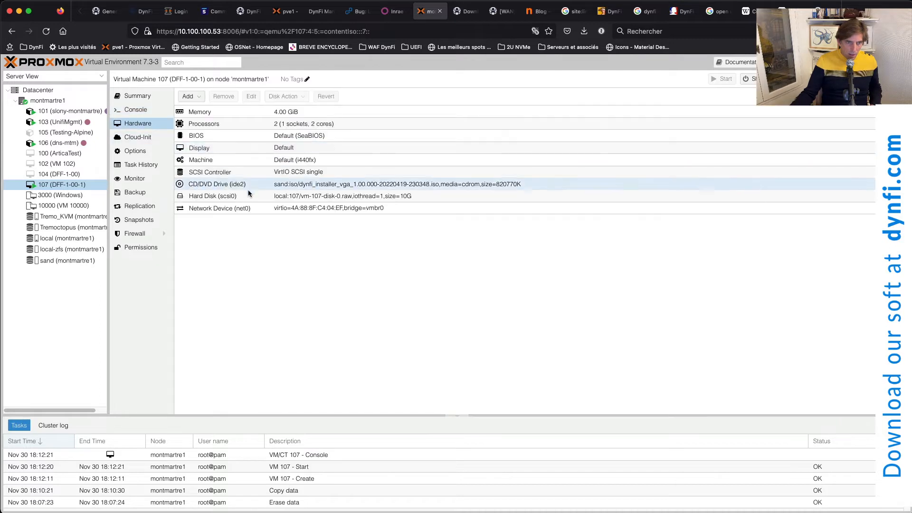
{"action": "left_click", "coordinate": [198, 98]}
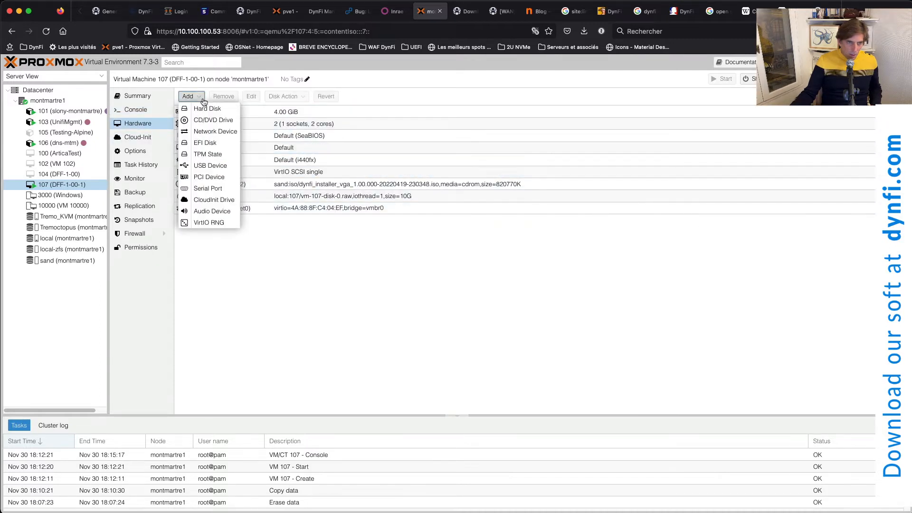
{"action": "left_click", "coordinate": [210, 132]}
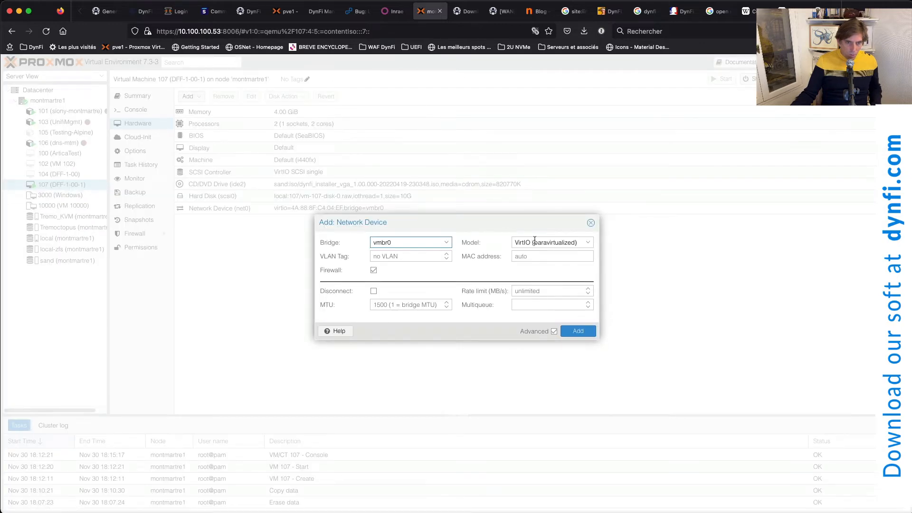
{"action": "left_click", "coordinate": [446, 243]}
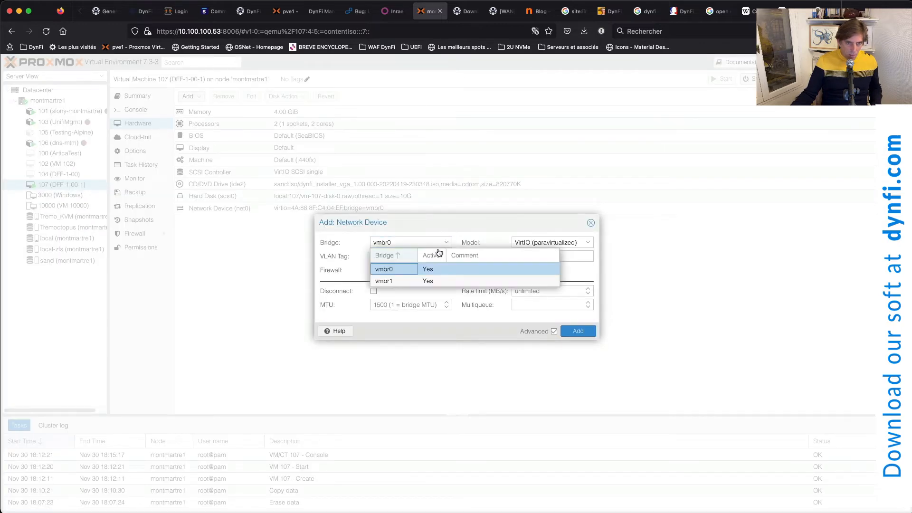
{"action": "left_click", "coordinate": [405, 281]}
{"action": "left_click", "coordinate": [392, 256]}
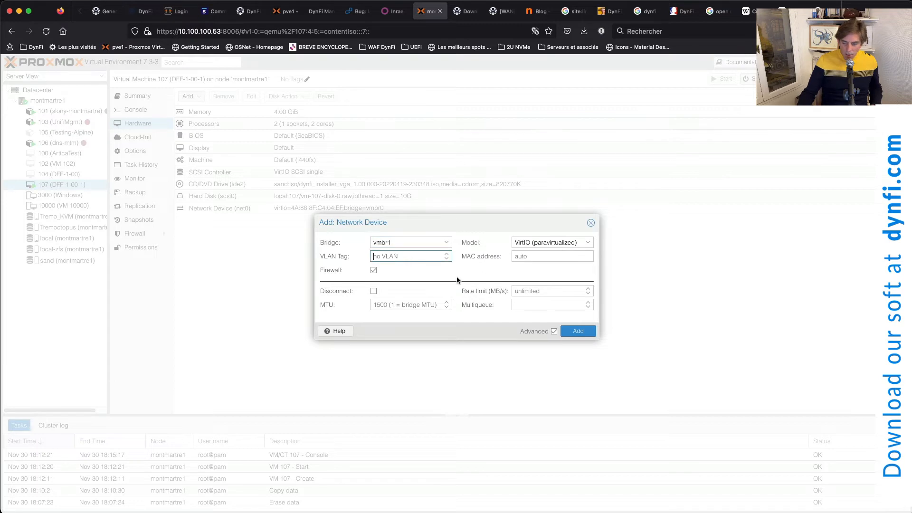
{"action": "type", "text": "200"}
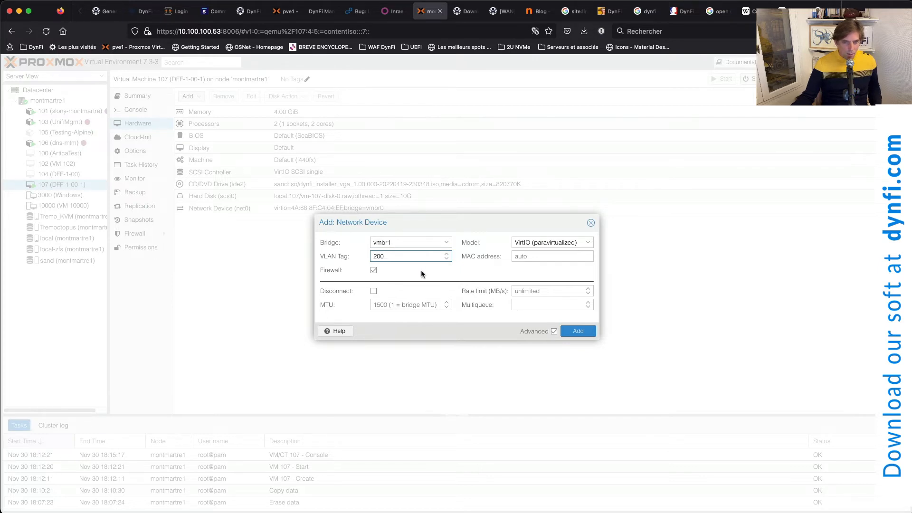
{"action": "left_click", "coordinate": [578, 332]}
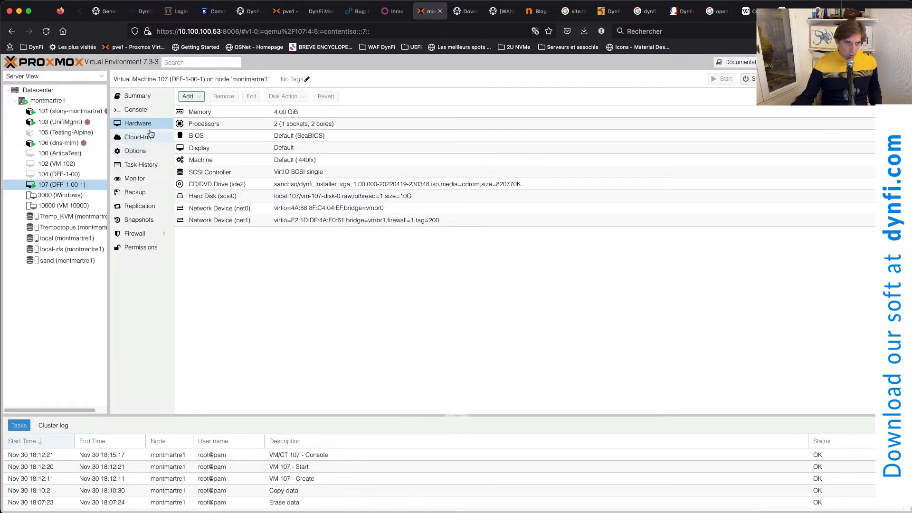
Reboot virtual machine 107 into the installed system from its console and decline configuring VLANs
{"action": "left_click", "coordinate": [137, 110]}
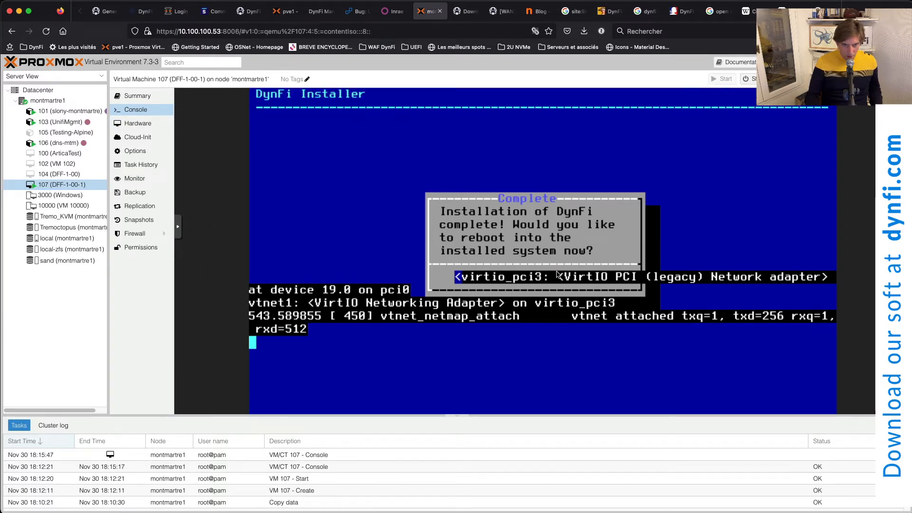
{"action": "key", "text": "Return"}
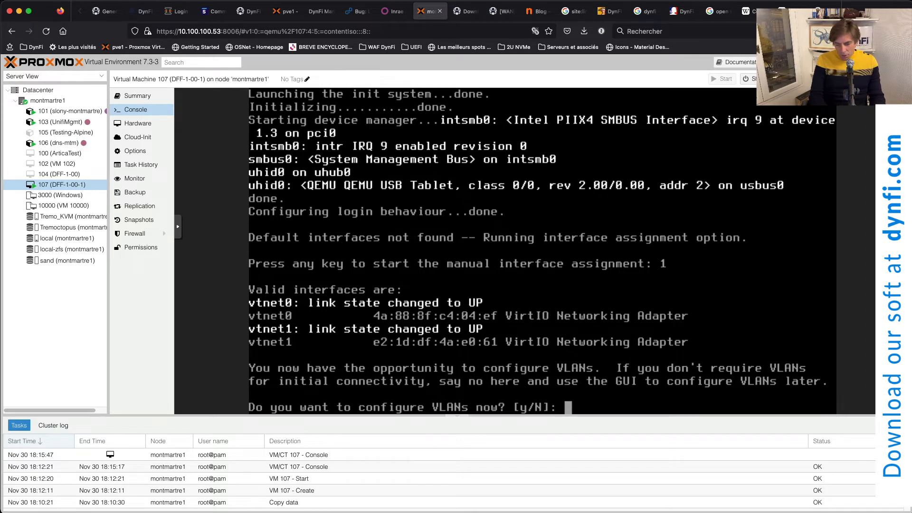
{"action": "type", "text": "n"}
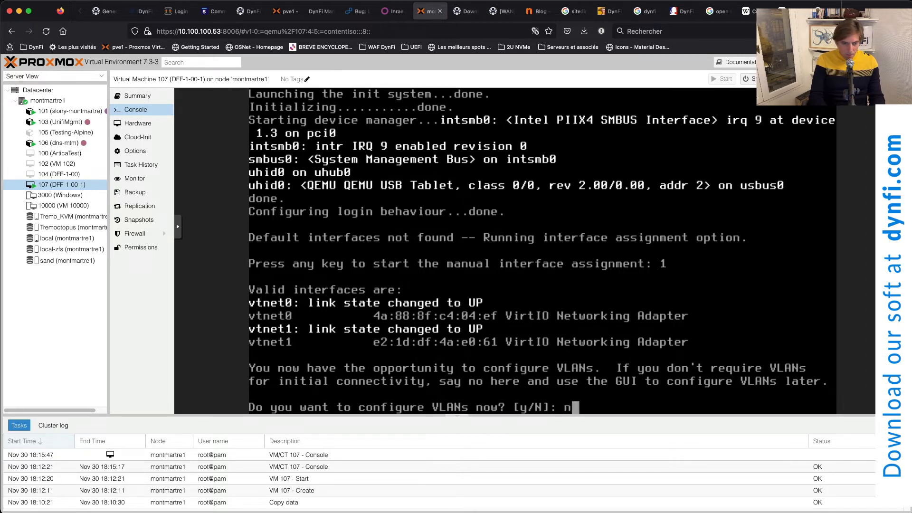
{"action": "key", "text": "Return"}
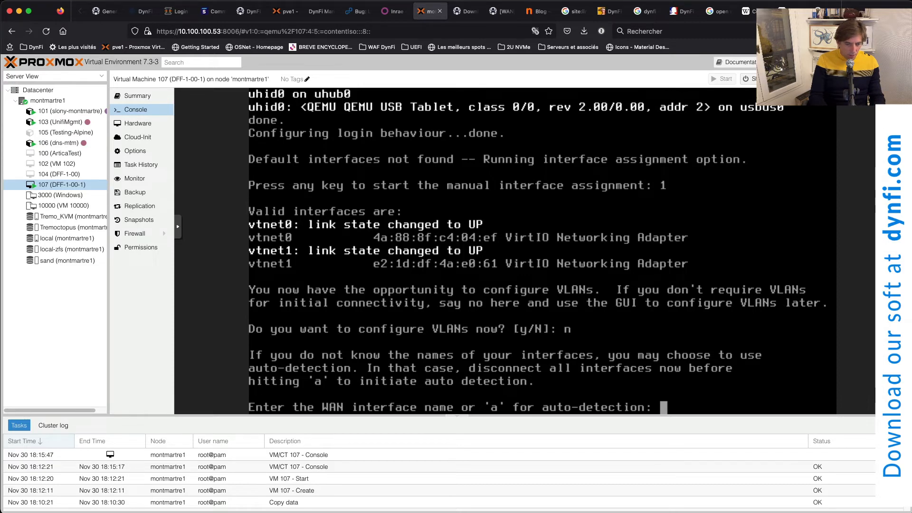
Assign vtnet0 as the WAN interface and vtnet1 as the LAN interface, with no optional interface, and accept the assignment
{"action": "type", "text": "vtne"}
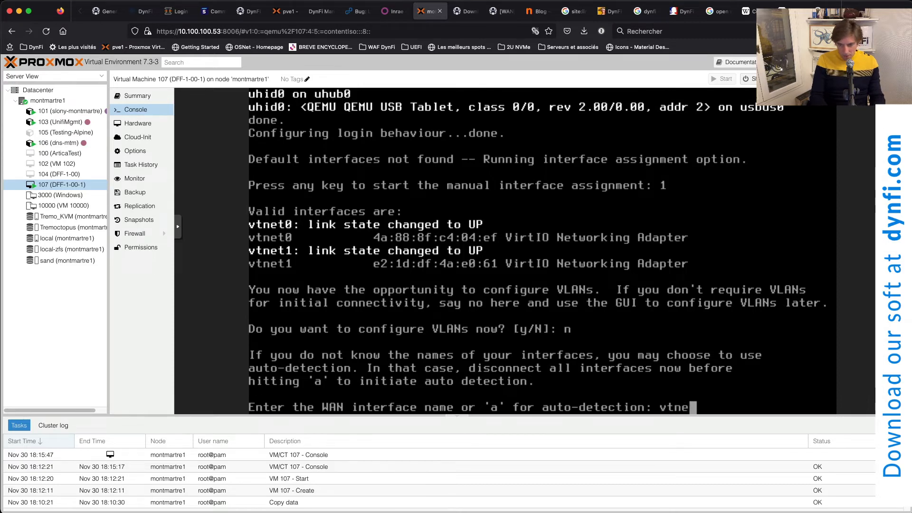
{"action": "type", "text": "t0"}
{"action": "key", "text": "Return"}
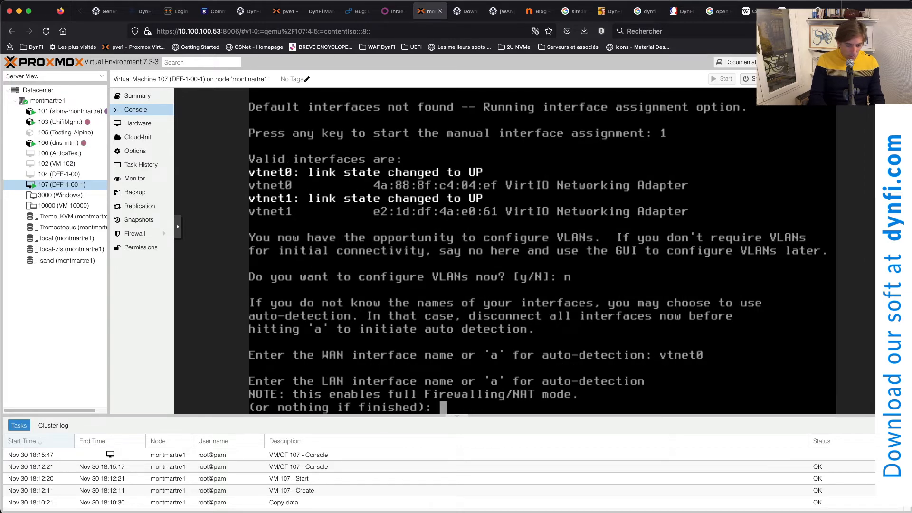
{"action": "type", "text": "vtn"}
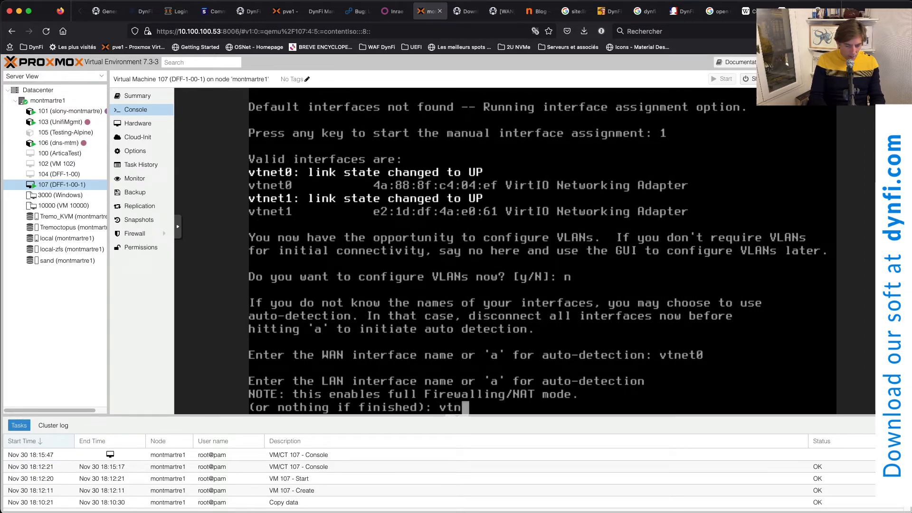
{"action": "type", "text": "et1"}
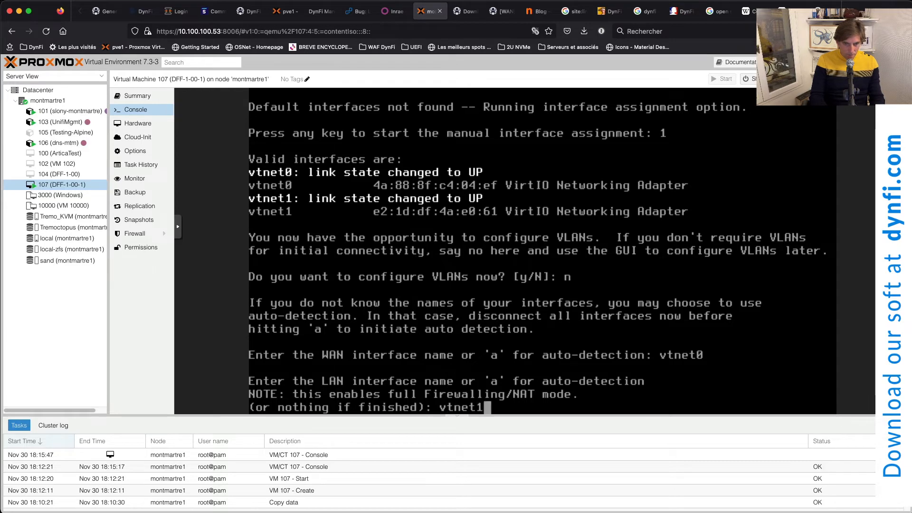
{"action": "key", "text": "Return"}
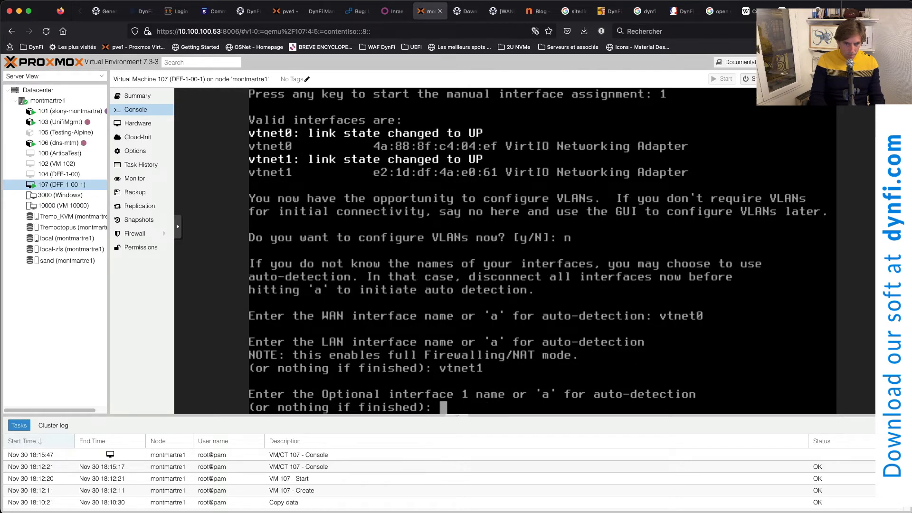
{"action": "key", "text": "Return"}
{"action": "type", "text": "y"}
{"action": "key", "text": "Return"}
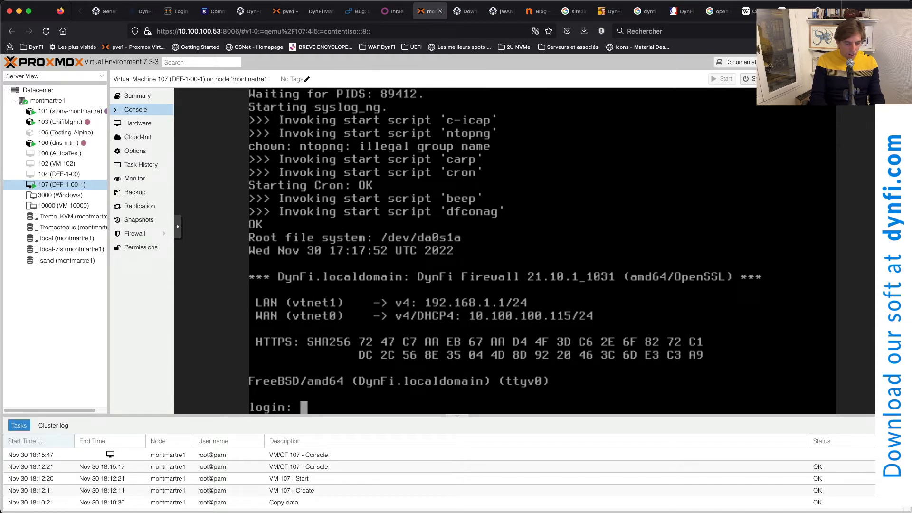
Log in to the firewall console as root with the account password
{"action": "type", "text": "root"}
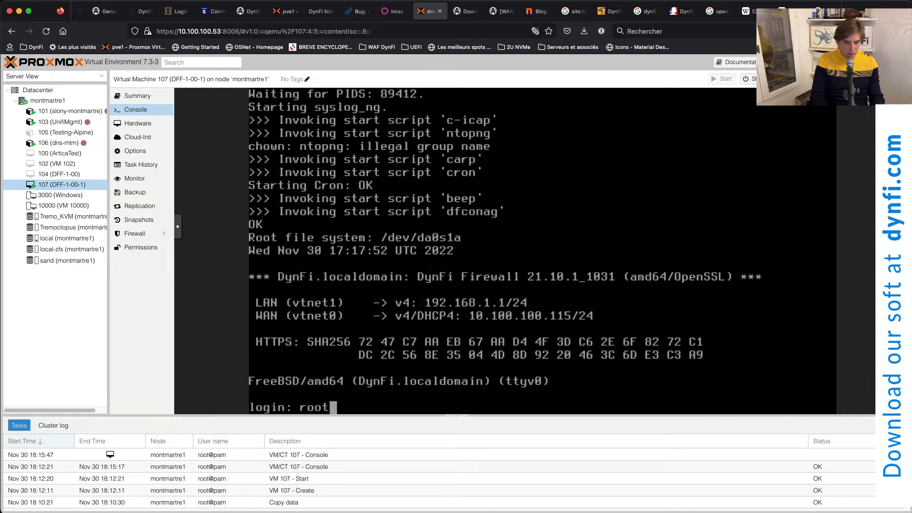
{"action": "key", "text": "Return"}
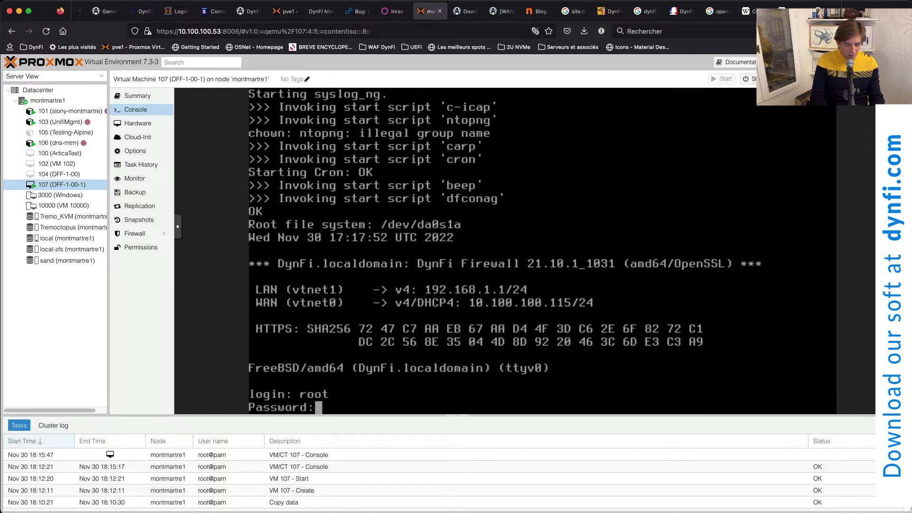
{"action": "key", "text": "Return"}
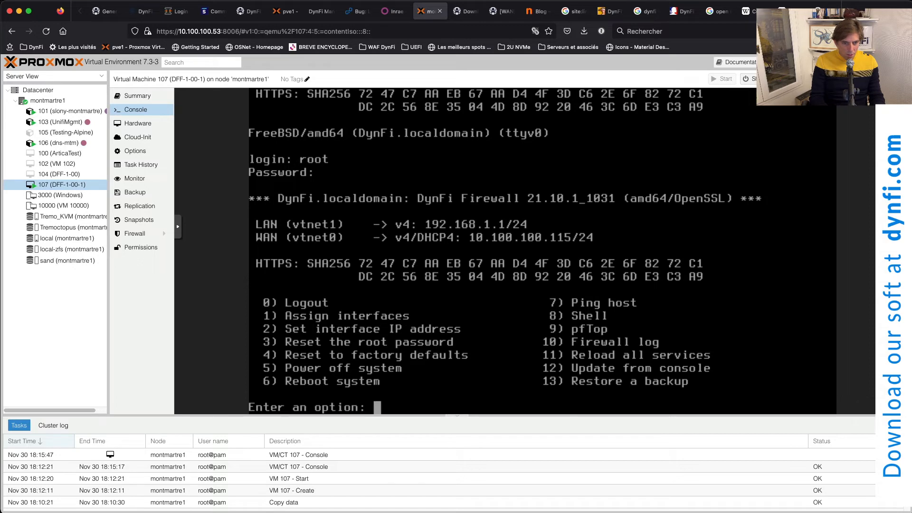
Choose to set the LAN interface's IP address and decline configuring its IPv4 address via DHCP
{"action": "type", "text": "2"}
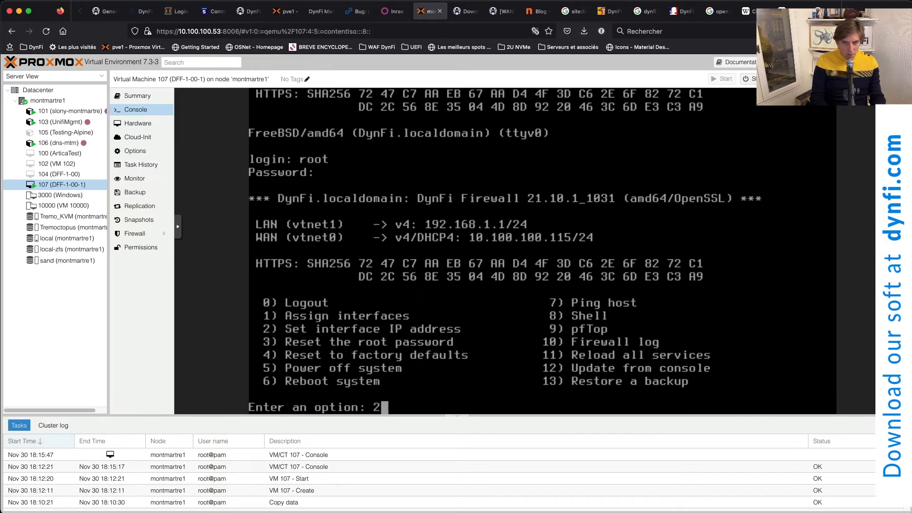
{"action": "key", "text": "Return"}
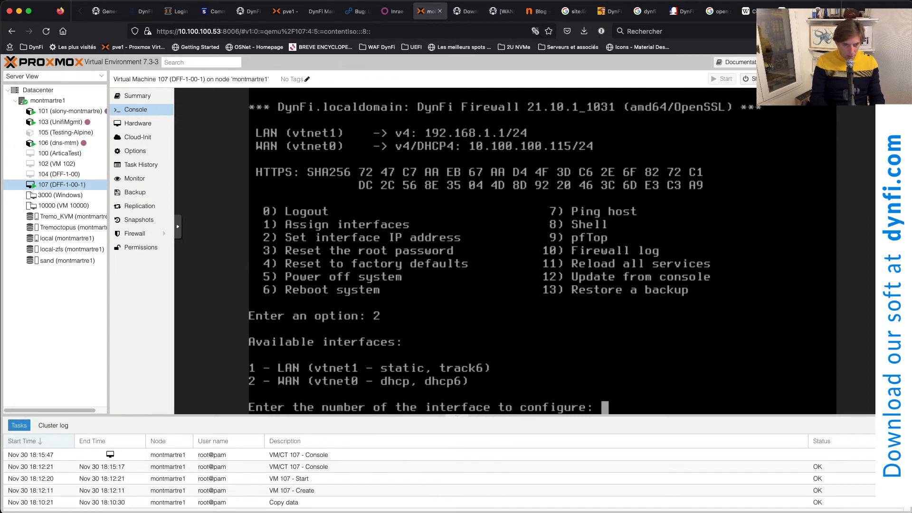
{"action": "type", "text": "1"}
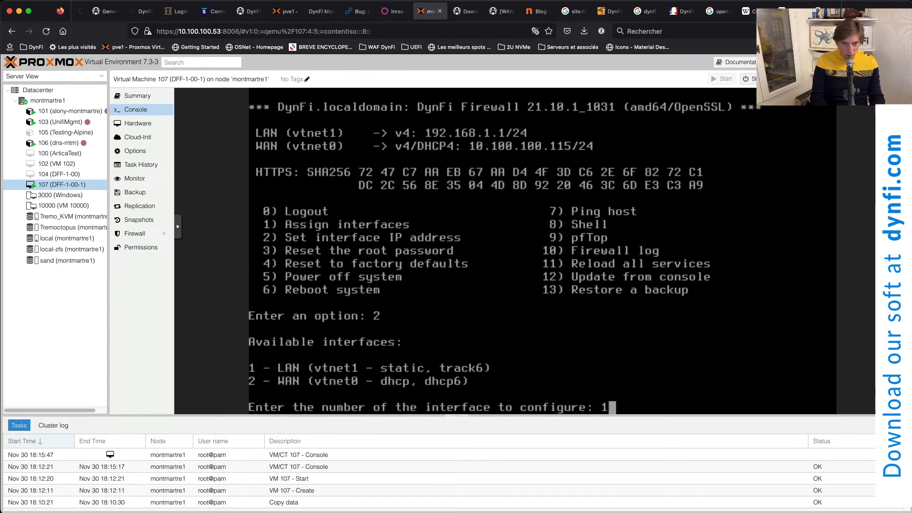
{"action": "key", "text": "Return"}
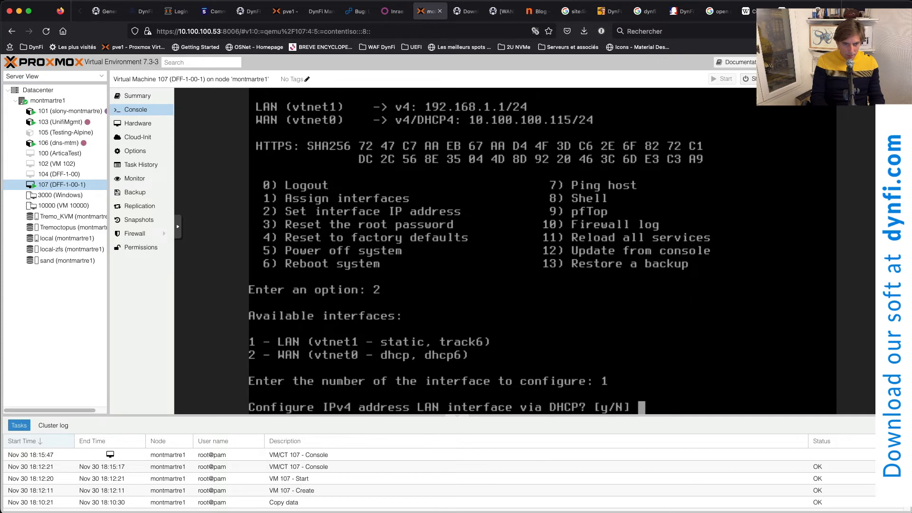
{"action": "type", "text": "n"}
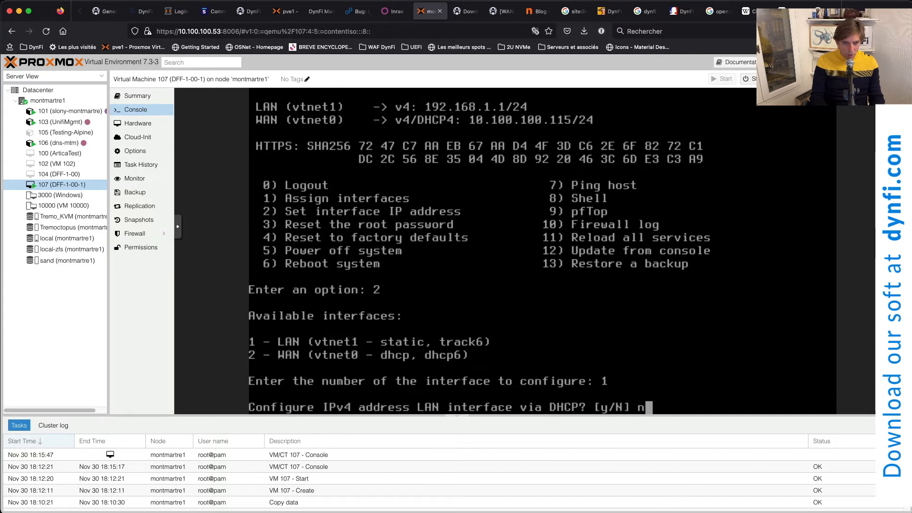
{"action": "key", "text": "Return"}
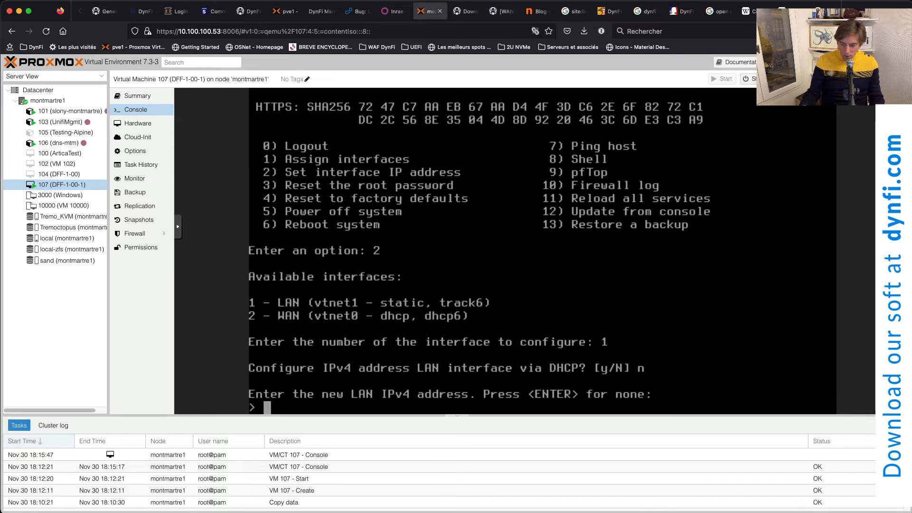
Set the LAN IPv4 address to 10.100.200.253 with a 24-bit subnet mask and no upstream gateway
{"action": "type", "text": "10"}
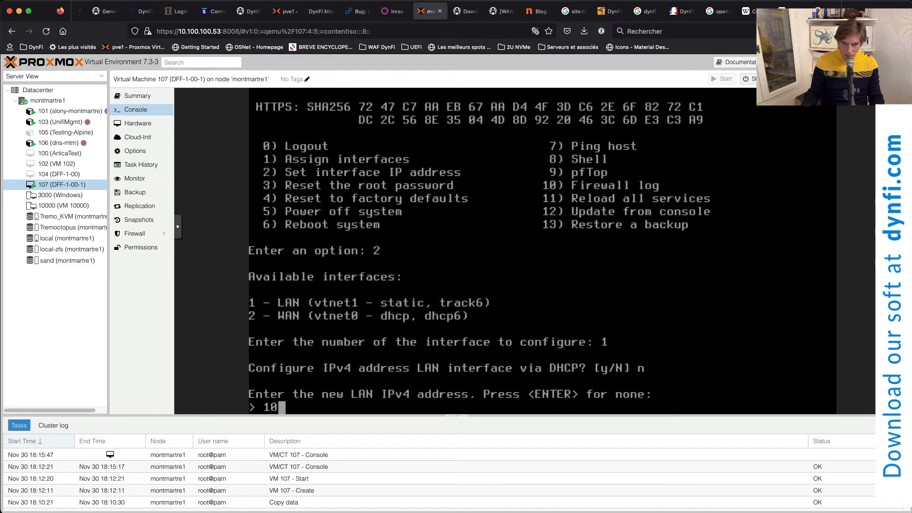
{"action": "key", "text": "BackSpace"}
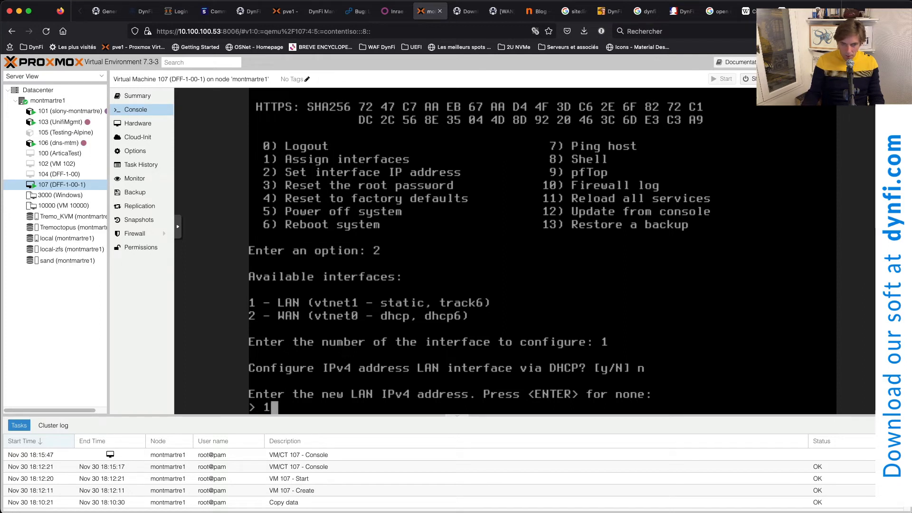
{"action": "type", "text": "0"}
{"action": "key", "text": "BackSpace"}
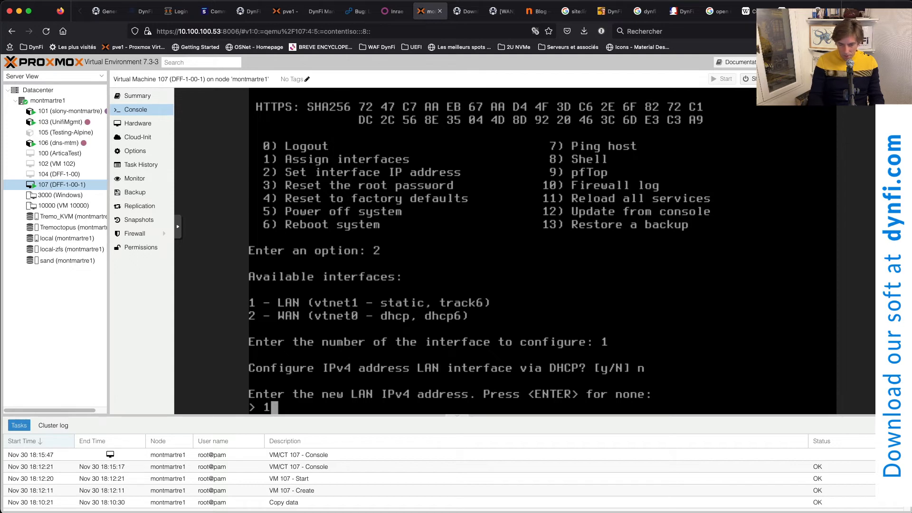
{"action": "type", "text": "0."}
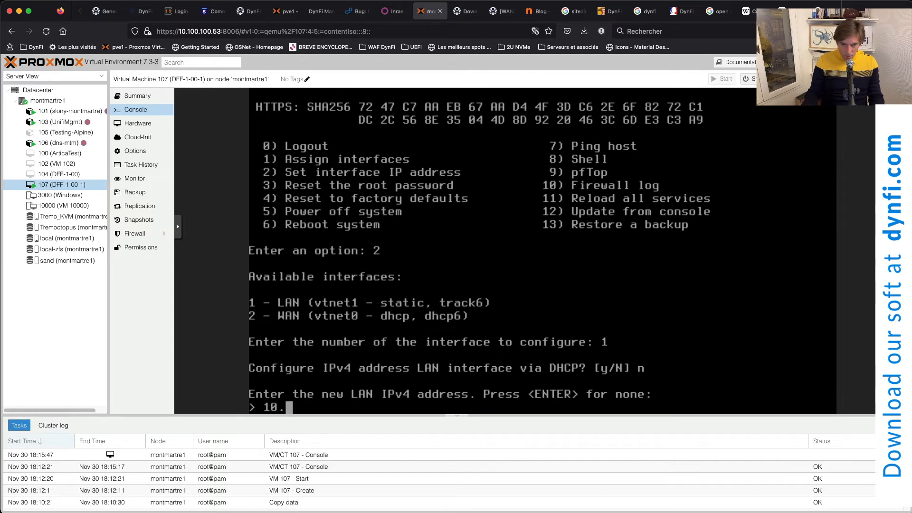
{"action": "type", "text": "100"}
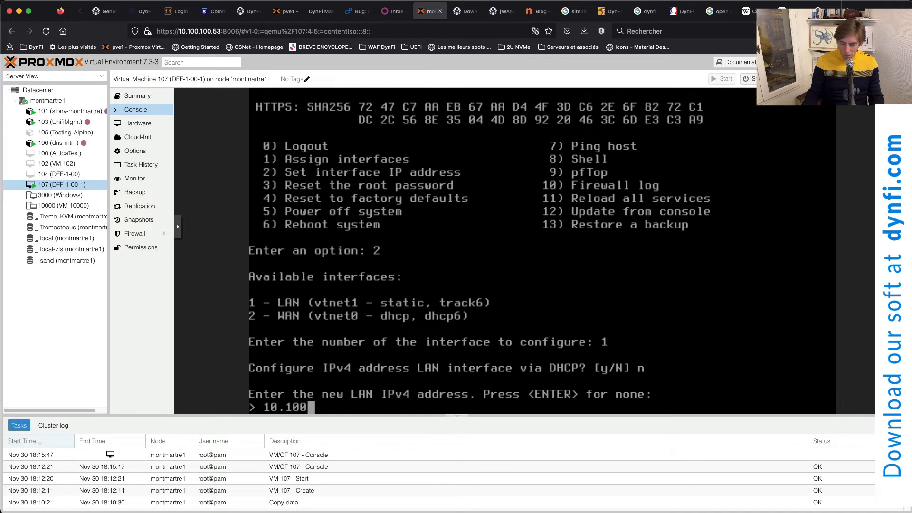
{"action": "type", "text": ".200"}
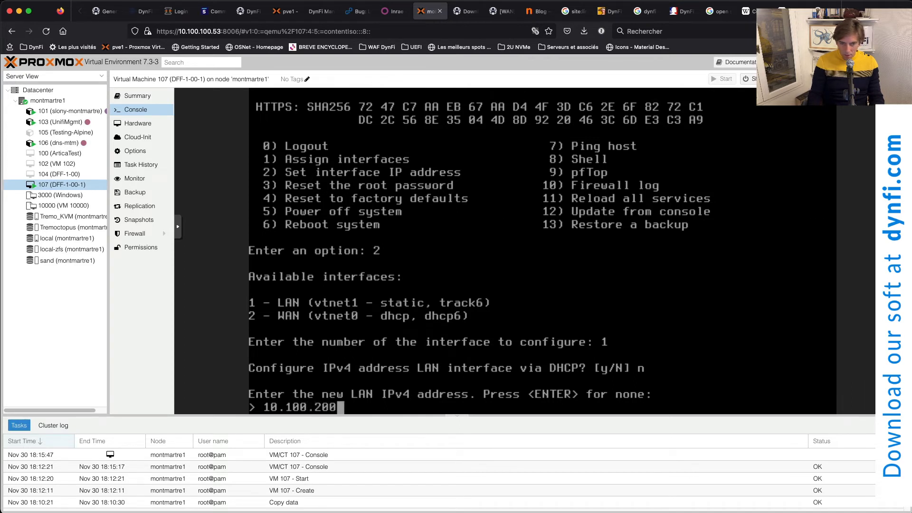
{"action": "type", "text": "."}
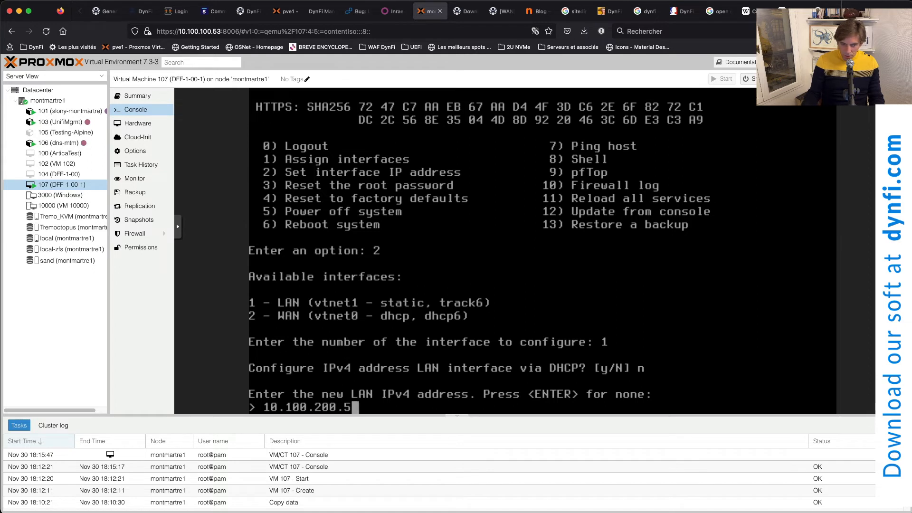
{"action": "type", "text": "253"}
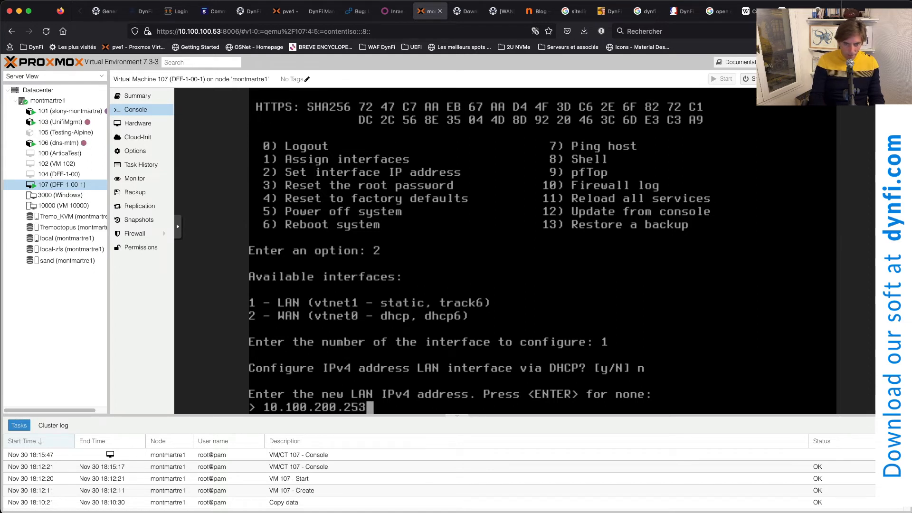
{"action": "key", "text": "Return"}
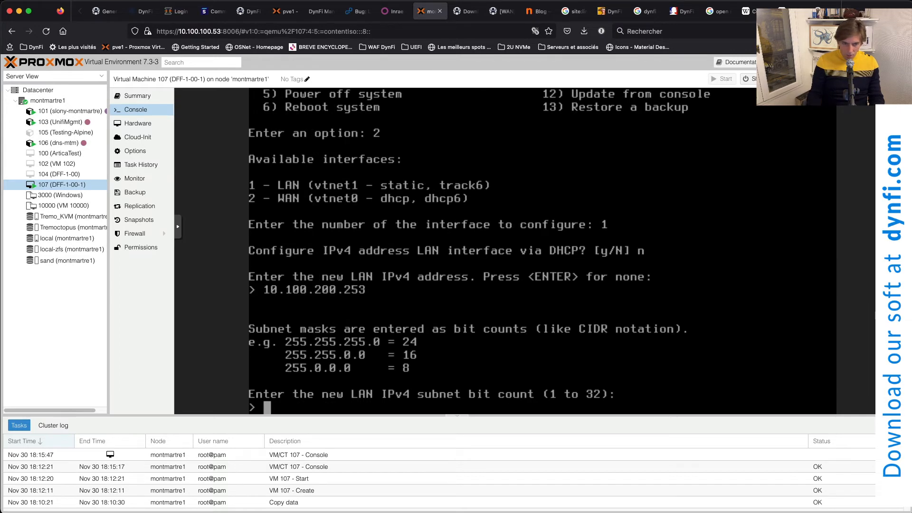
{"action": "type", "text": "24"}
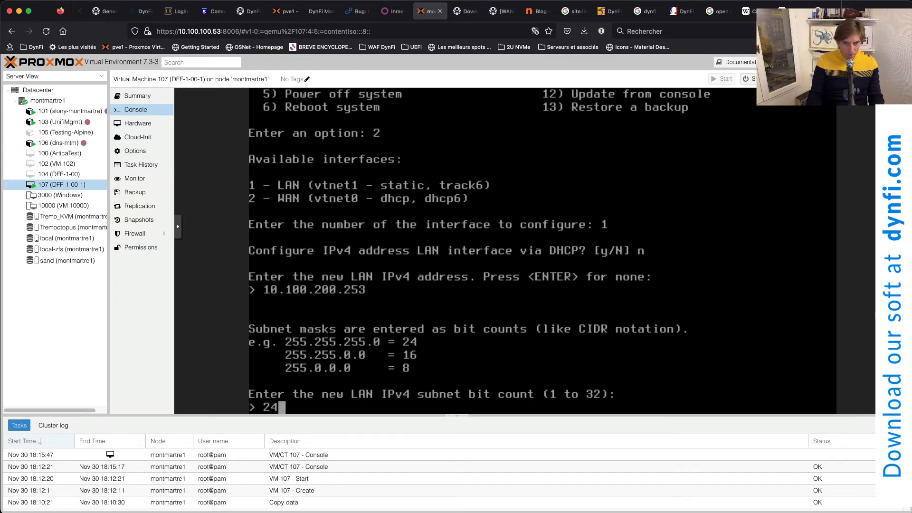
{"action": "key", "text": "Return"}
{"action": "key", "text": "Return"}
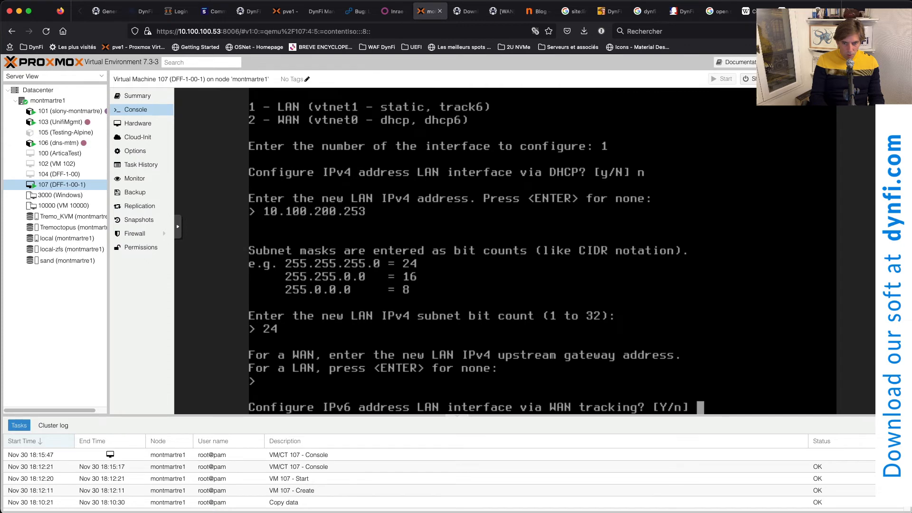
Leave the LAN interface without an IPv6 address, declining both WAN tracking and DHCP6
{"action": "type", "text": "n"}
{"action": "key", "text": "Return"}
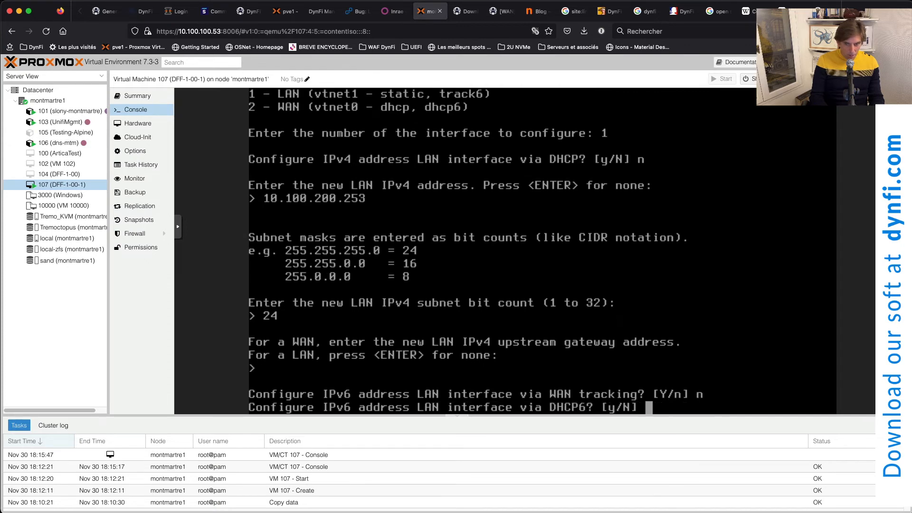
{"action": "type", "text": "n"}
{"action": "key", "text": "Return"}
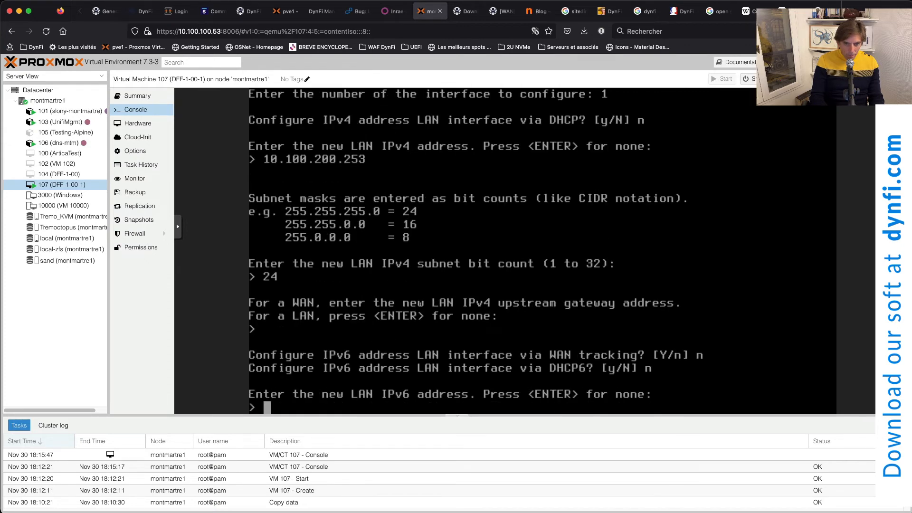
{"action": "key", "text": "Return"}
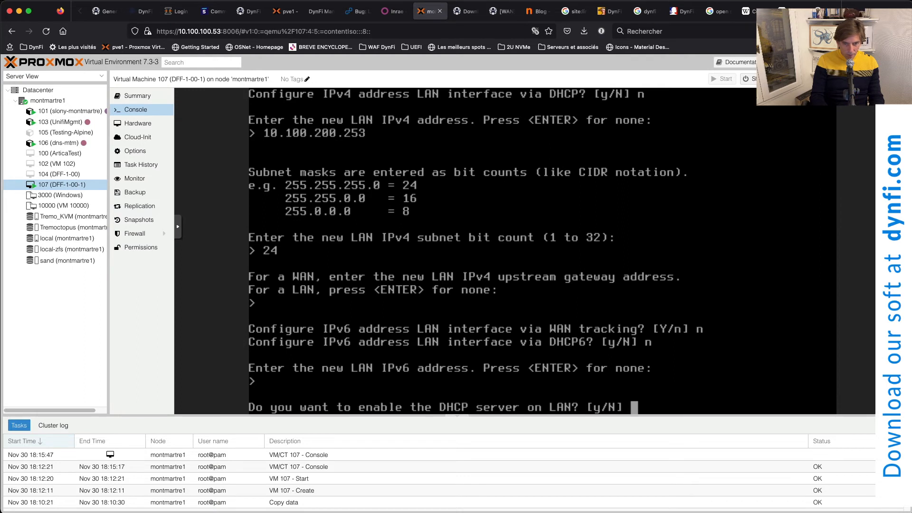
Enable the DHCP server on LAN with 10.100.200.100 as the start of the IPv4 client address range
{"action": "type", "text": "y"}
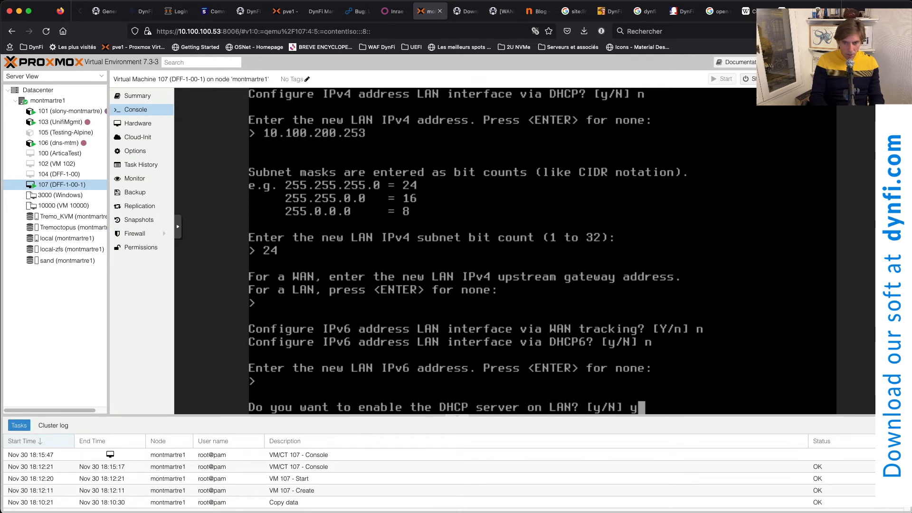
{"action": "key", "text": "Return"}
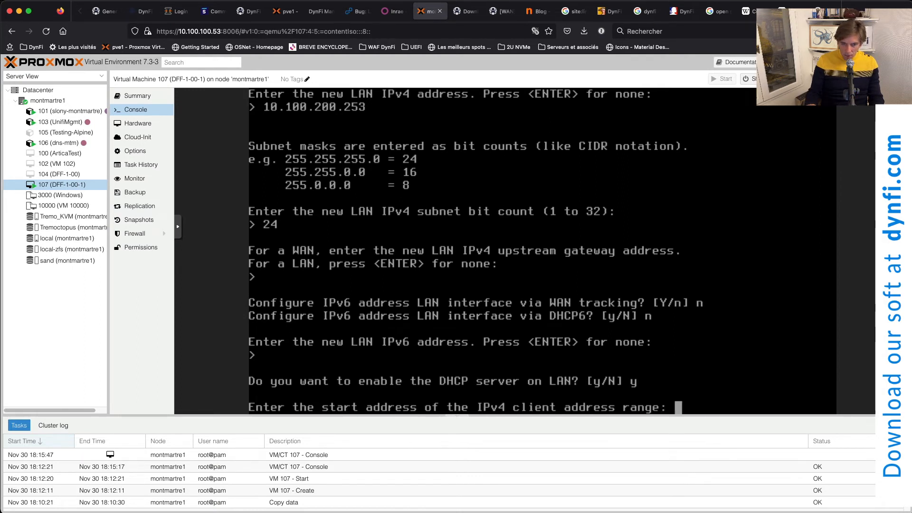
{"action": "type", "text": "10"}
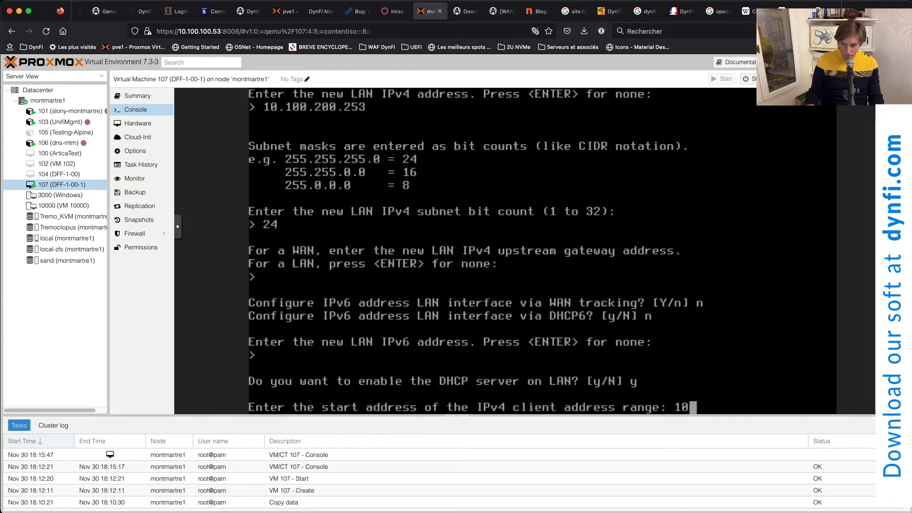
{"action": "key", "text": "BackSpace"}
{"action": "type", "text": "0."}
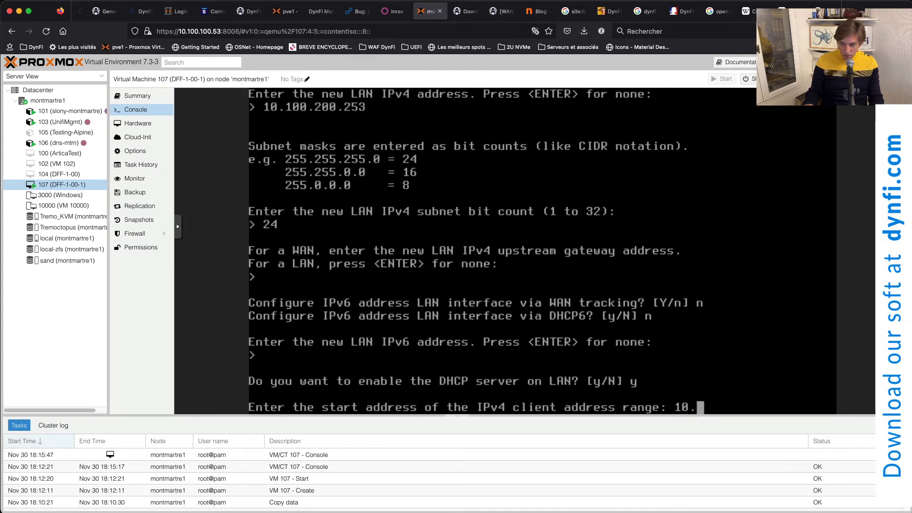
{"action": "type", "text": "100"}
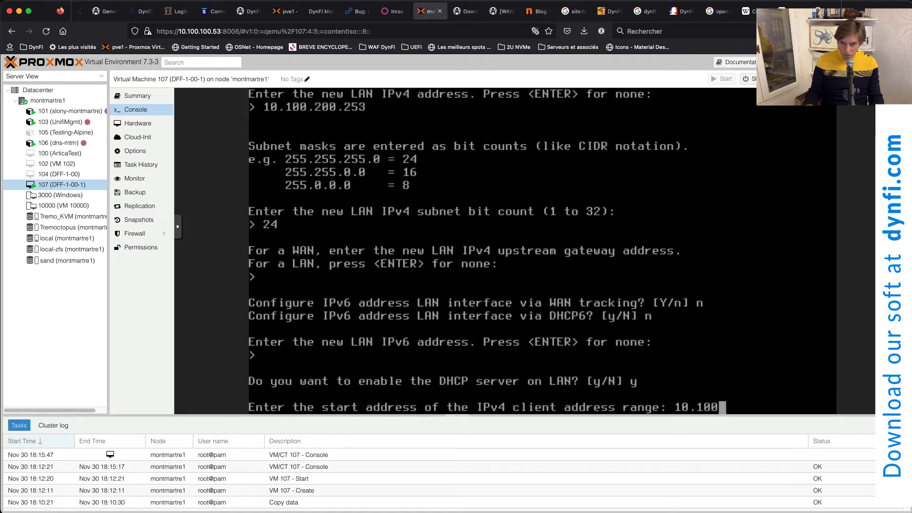
{"action": "type", "text": ".200.100"}
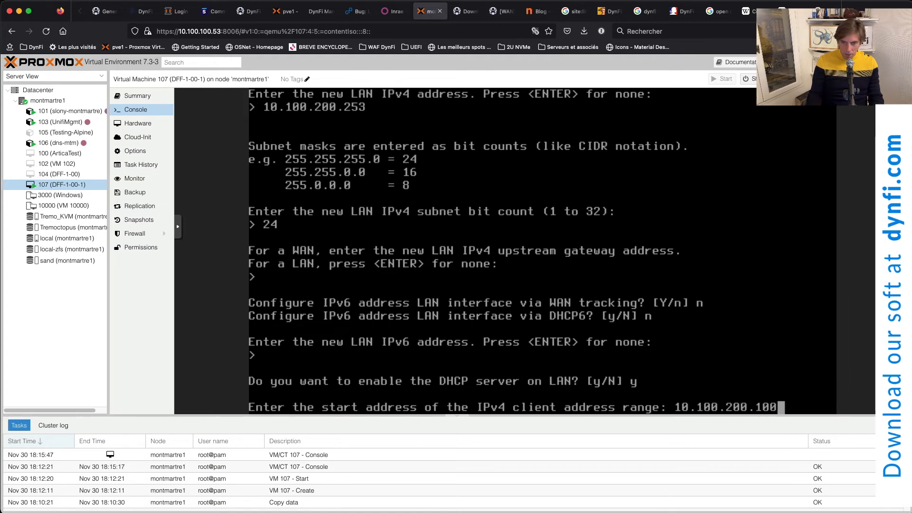
{"action": "key", "text": "Return"}
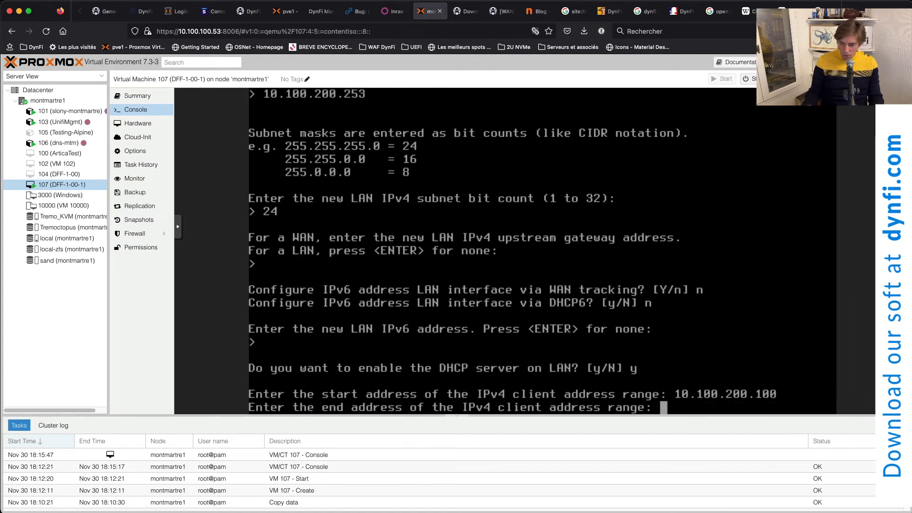
Set the end of the LAN DHCP client address range to 10.100.200.200
{"action": "type", "text": "10"}
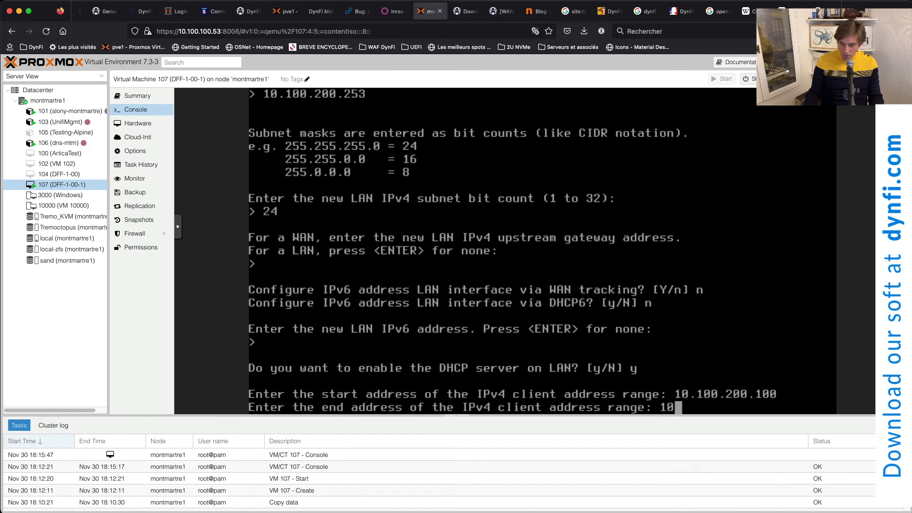
{"action": "type", "text": "."}
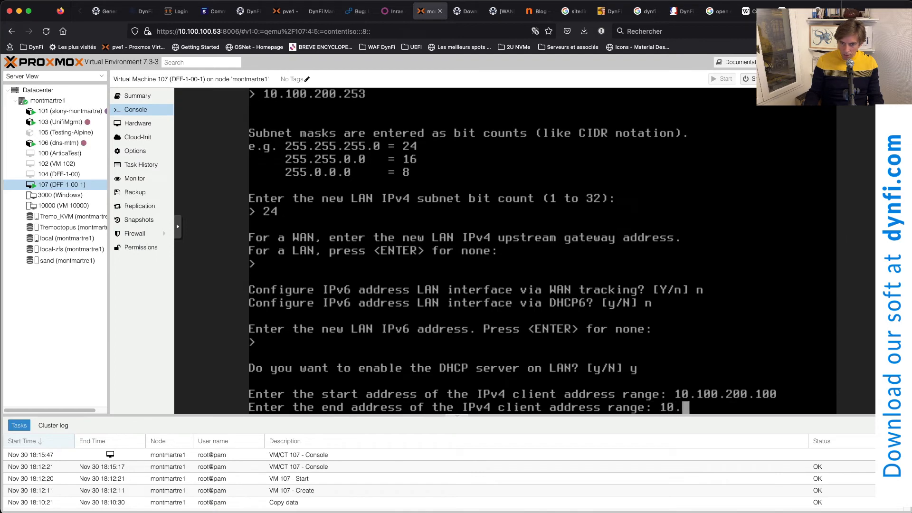
{"action": "type", "text": "100.2"}
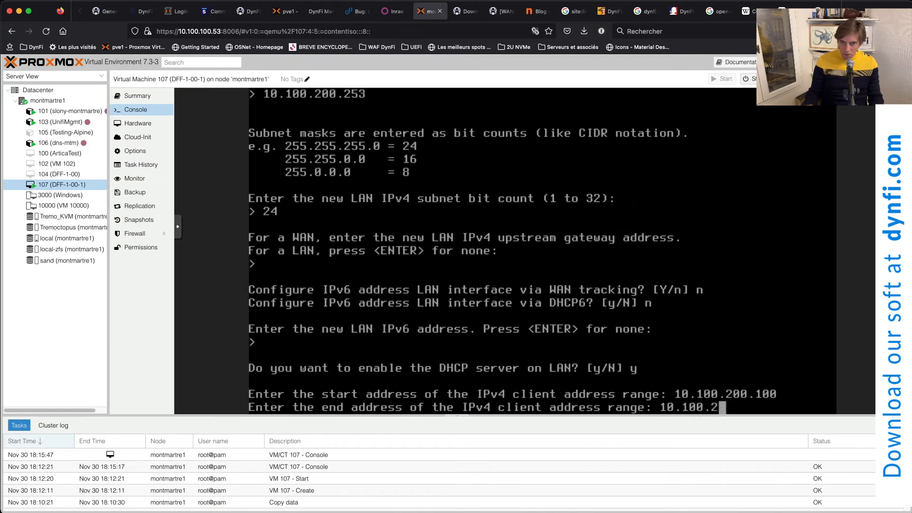
{"action": "type", "text": "00.200.20"}
{"action": "key", "text": "Return"}
Change the web GUI protocol from HTTPS to HTTP and decline restoring the web GUI access defaults
{"action": "type", "text": "y"}
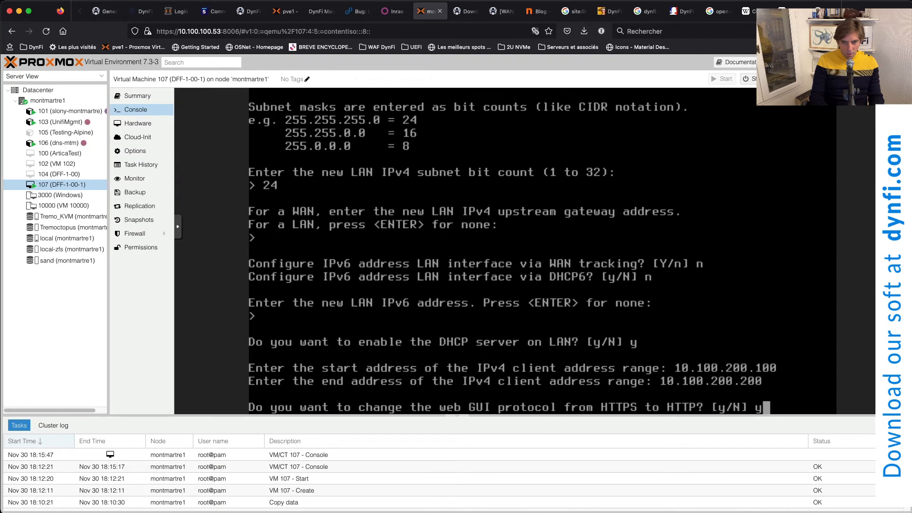
{"action": "key", "text": "Return"}
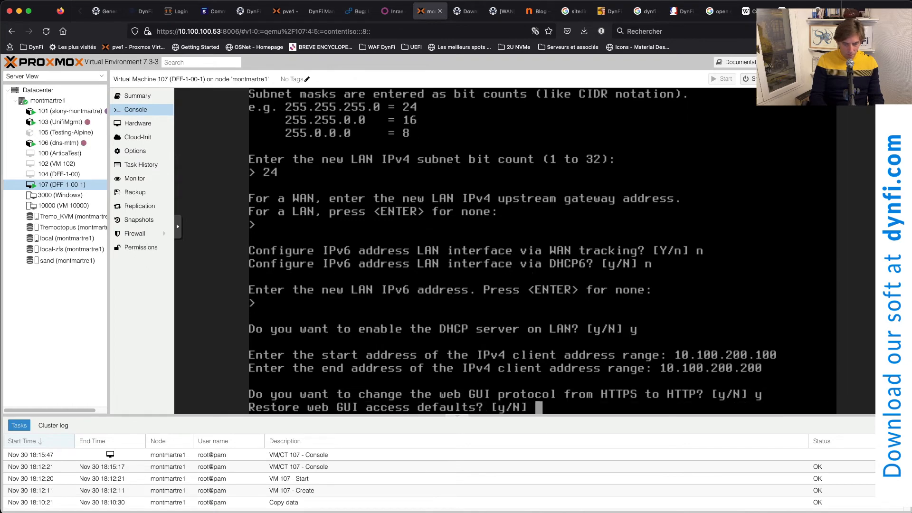
{"action": "type", "text": "n"}
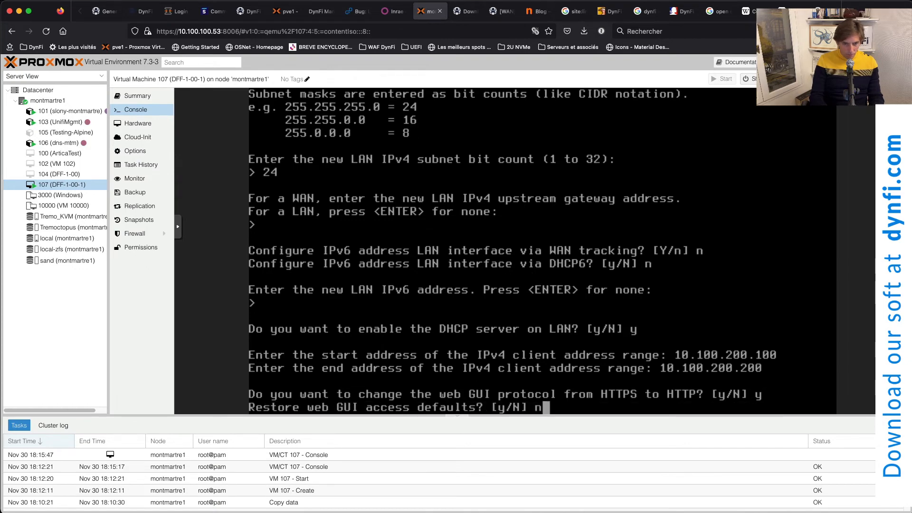
{"action": "key", "text": "Return"}
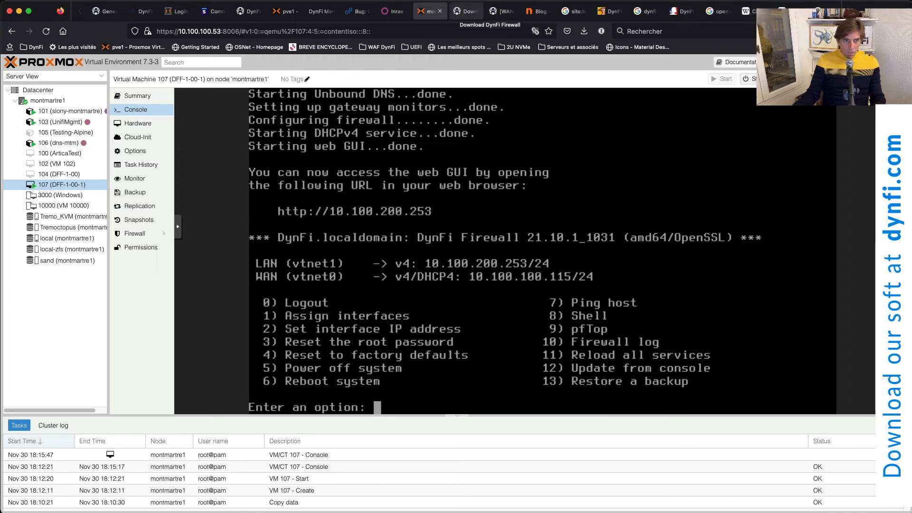
Open the firewall's web interface at 10.100.200.253 in another browser page and log in as root with the account password
{"action": "left_click", "coordinate": [468, 11]}
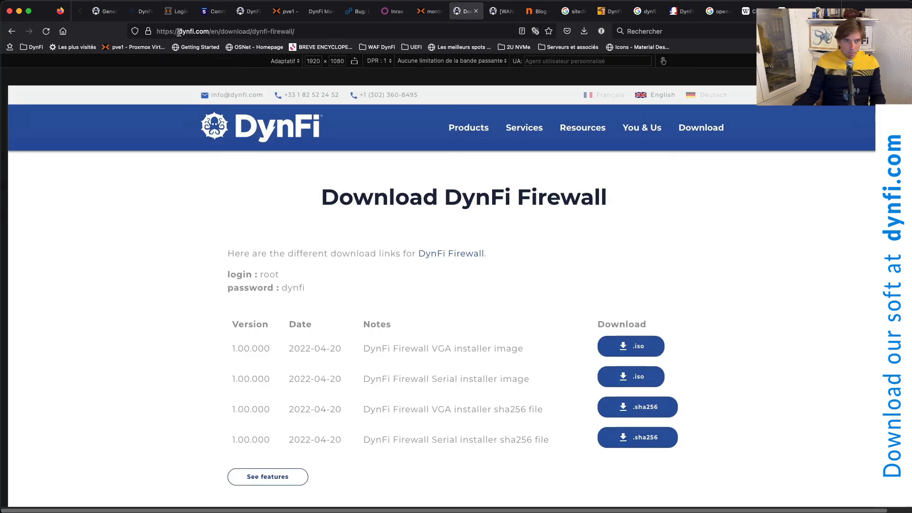
{"action": "left_click", "coordinate": [178, 32]}
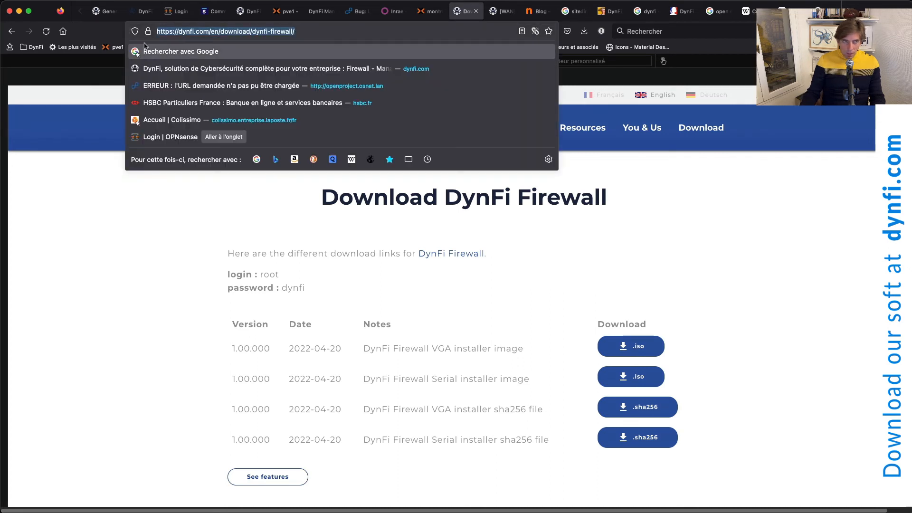
{"action": "type", "text": "10."}
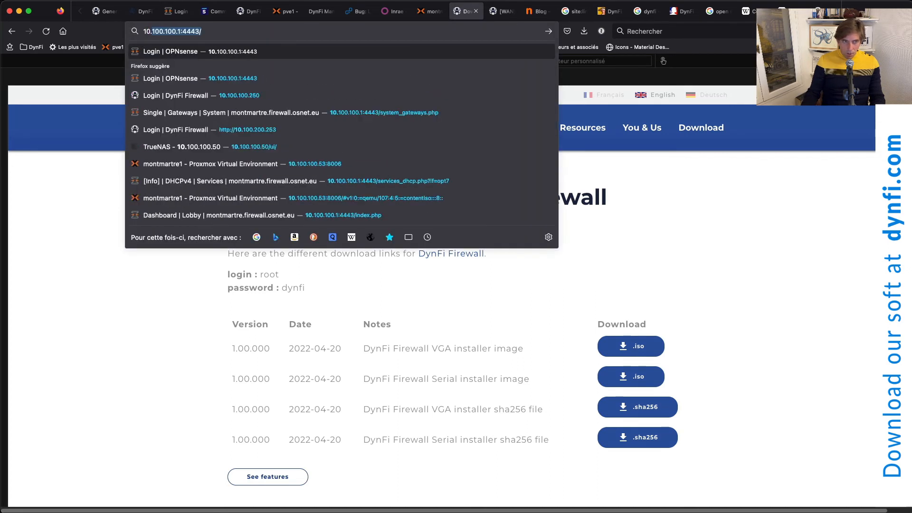
{"action": "type", "text": "100.20"}
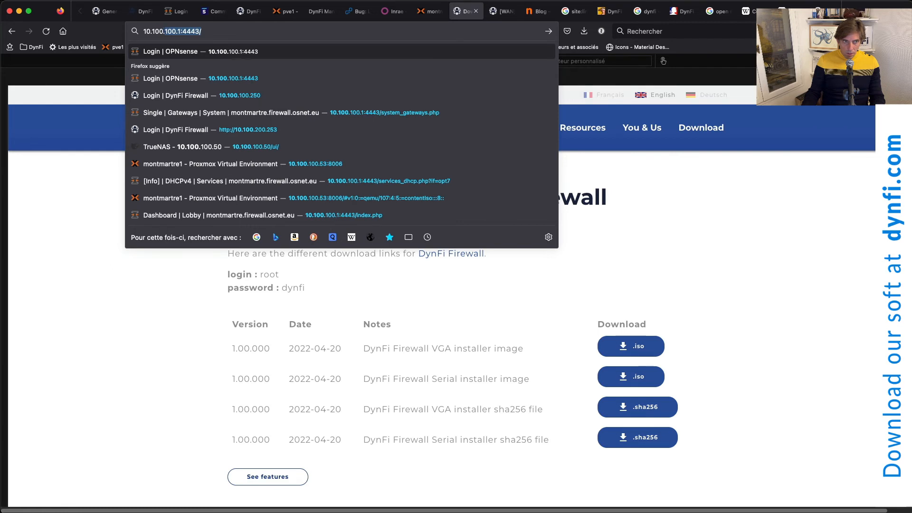
{"action": "type", "text": "0."}
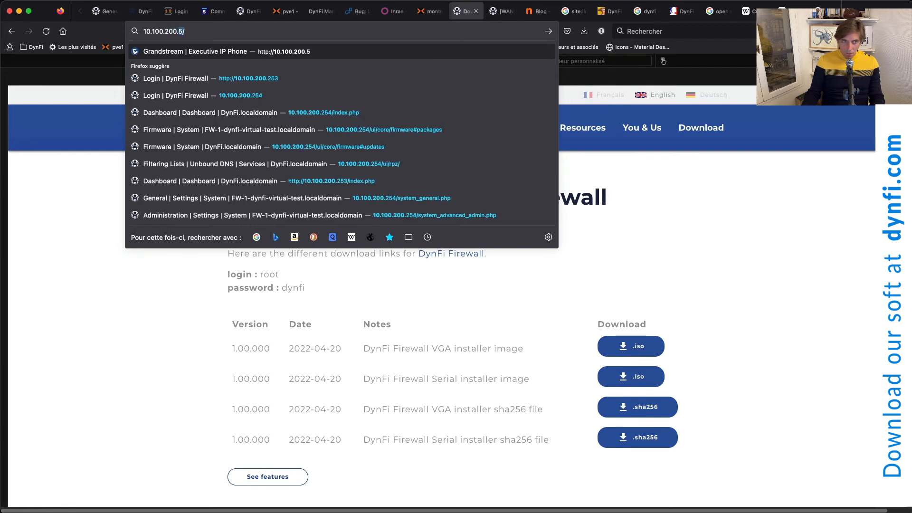
{"action": "type", "text": "253"}
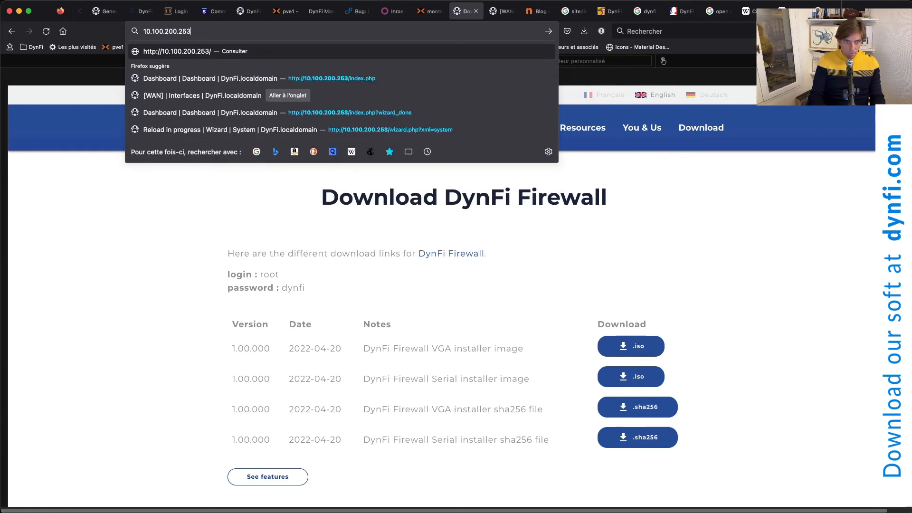
{"action": "key", "text": "Return"}
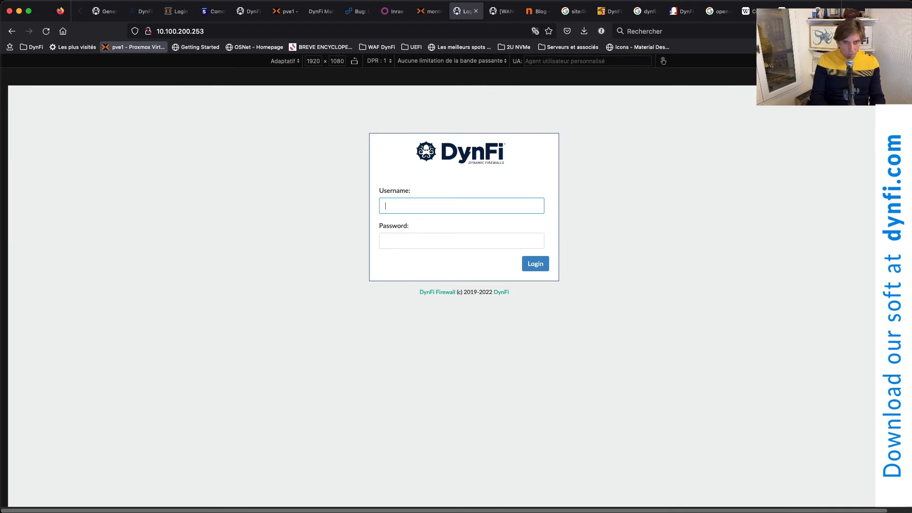
{"action": "key", "text": "Tab"}
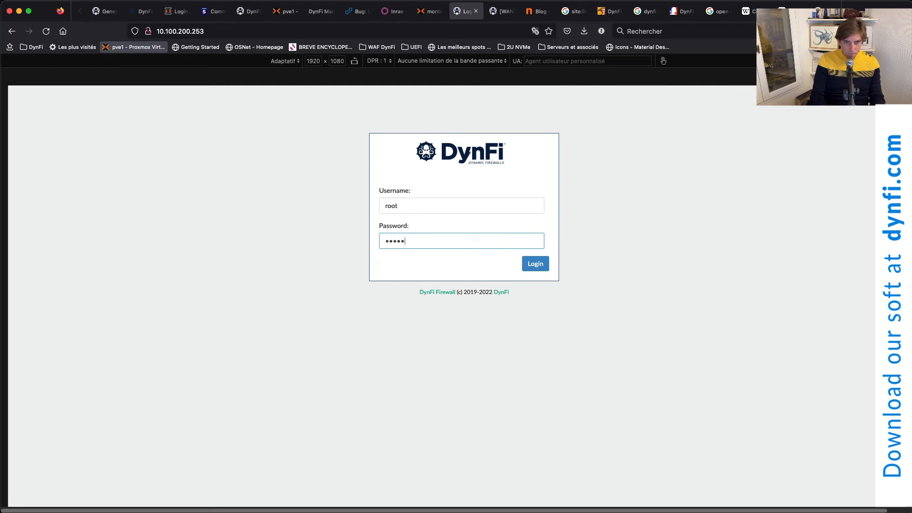
{"action": "key", "text": "Return"}
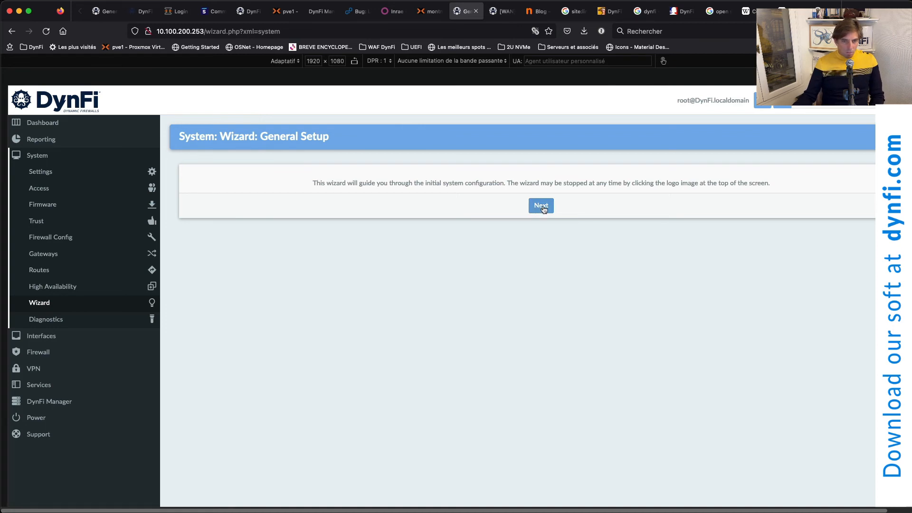
Start the General Setup wizard and accept the default general information and time server settings
{"action": "left_click", "coordinate": [543, 210]}
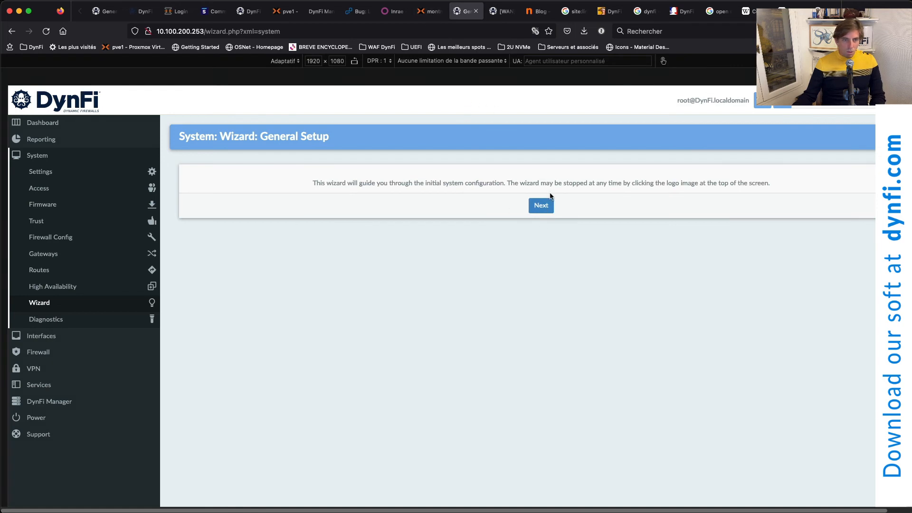
{"action": "left_click", "coordinate": [541, 205]}
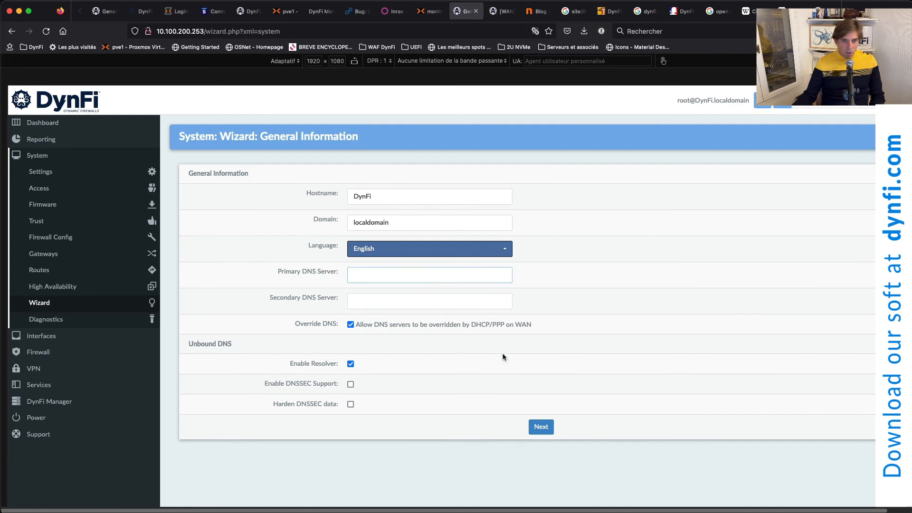
{"action": "left_click", "coordinate": [543, 427]}
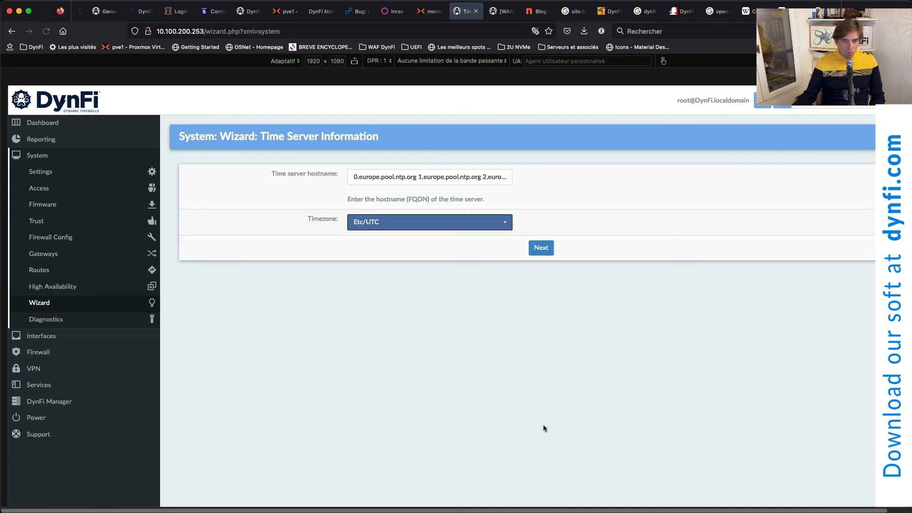
{"action": "left_click", "coordinate": [542, 246]}
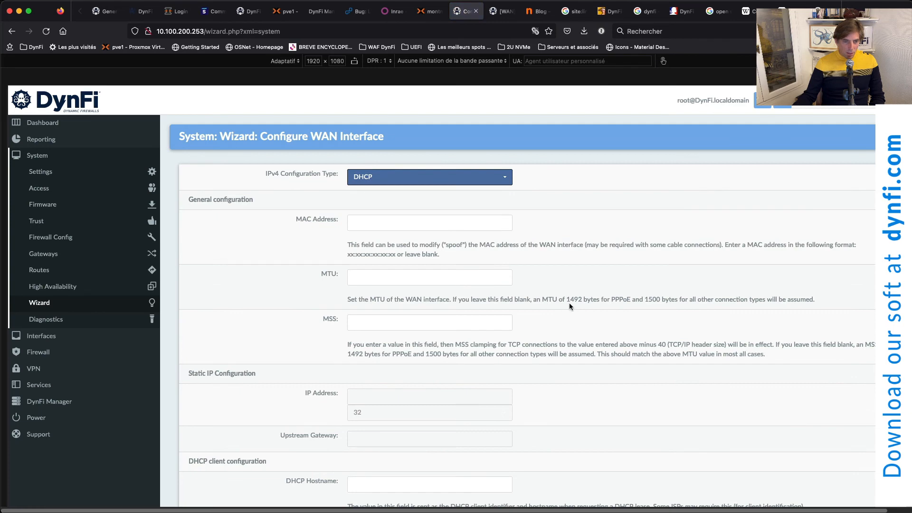
Turn off blocking of RFC1918 private networks for the WAN interface and continue the wizard
{"action": "scroll", "coordinate": [569, 304], "scroll_direction": "down", "scroll_amount": 10}
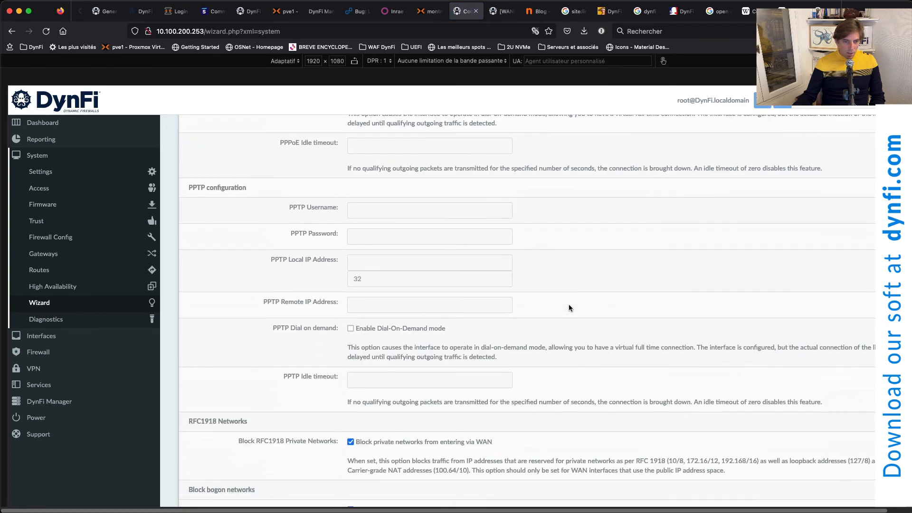
{"action": "scroll", "coordinate": [570, 308], "scroll_direction": "down", "scroll_amount": 3}
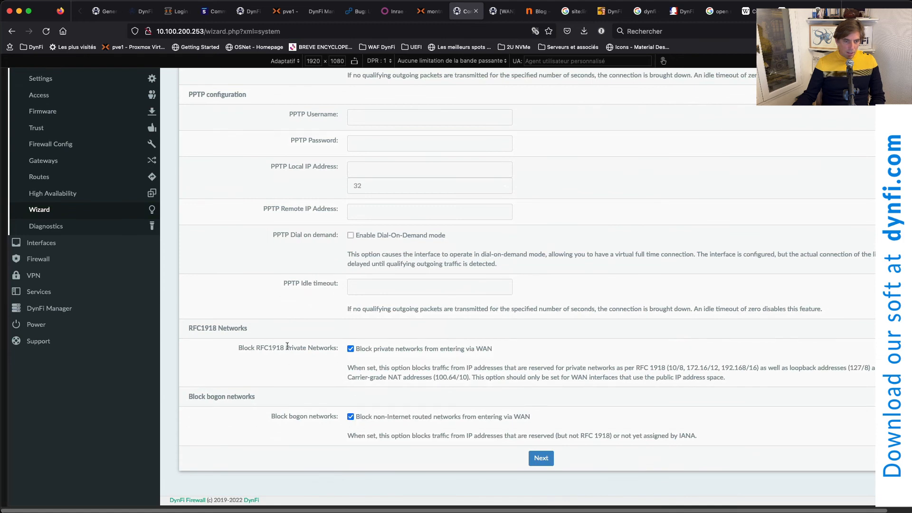
{"action": "left_click", "coordinate": [350, 350]}
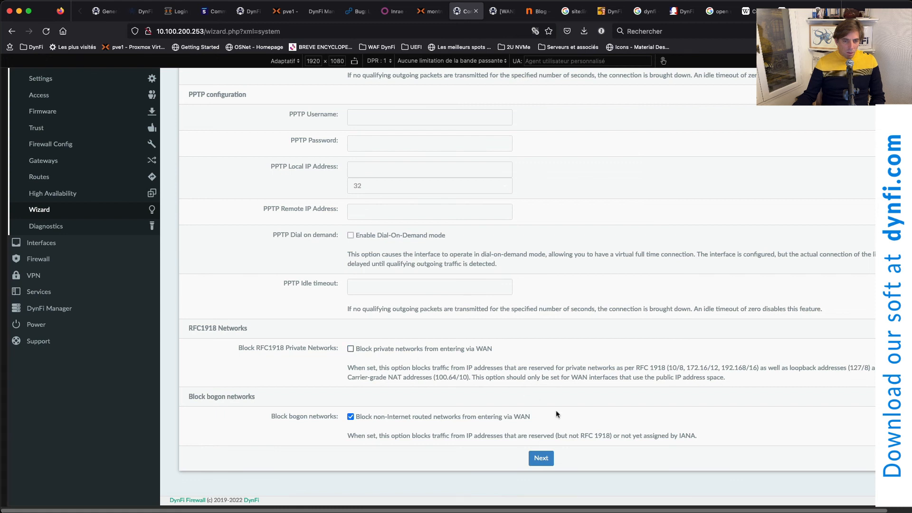
{"action": "left_click", "coordinate": [537, 460]}
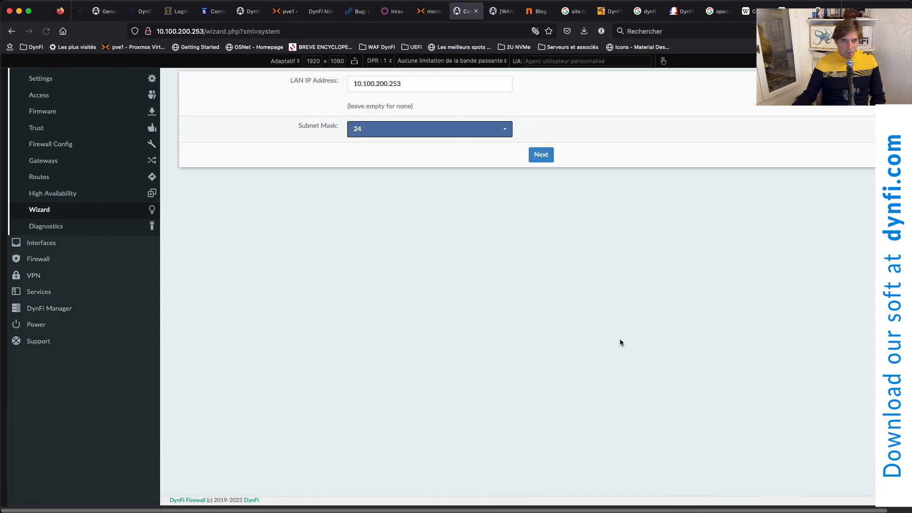
Accept the LAN interface settings in the wizard and enter the root password
{"action": "scroll", "coordinate": [407, 197], "scroll_direction": "up", "scroll_amount": 3}
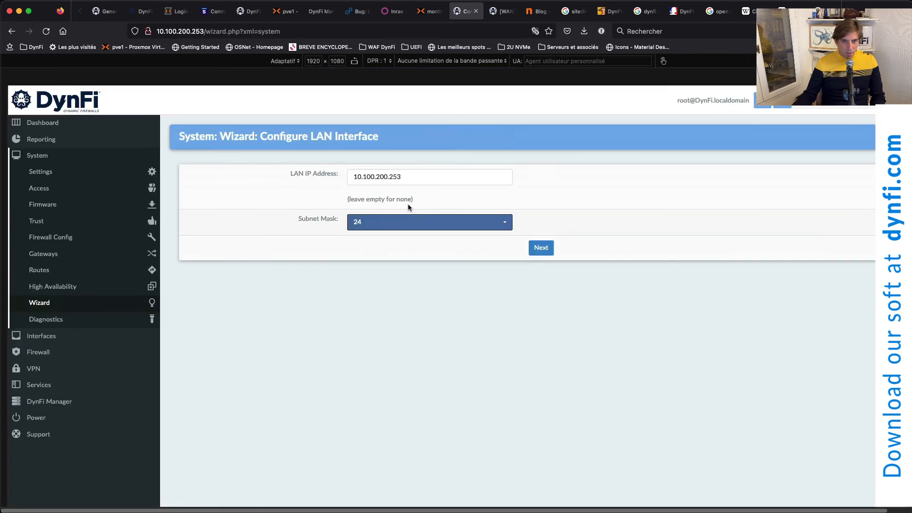
{"action": "left_click", "coordinate": [544, 247]}
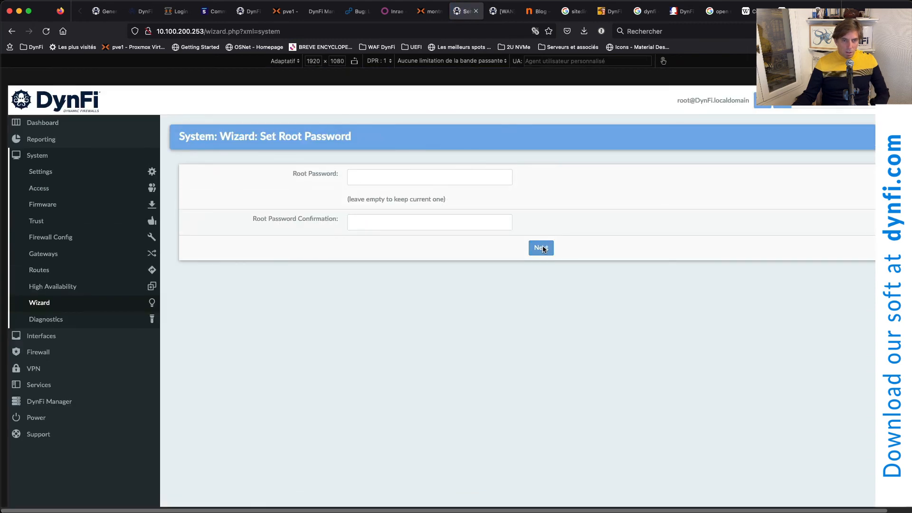
{"action": "left_click", "coordinate": [384, 174]}
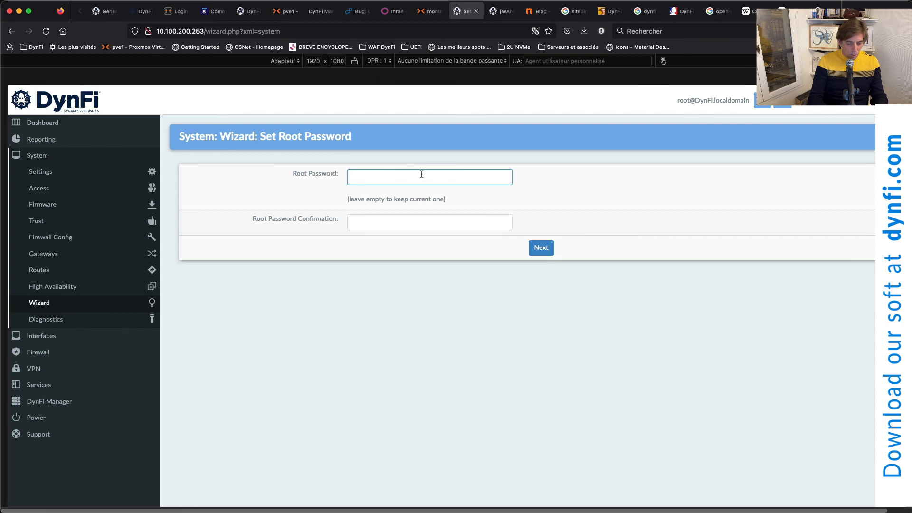
{"action": "type", "text": "•••"}
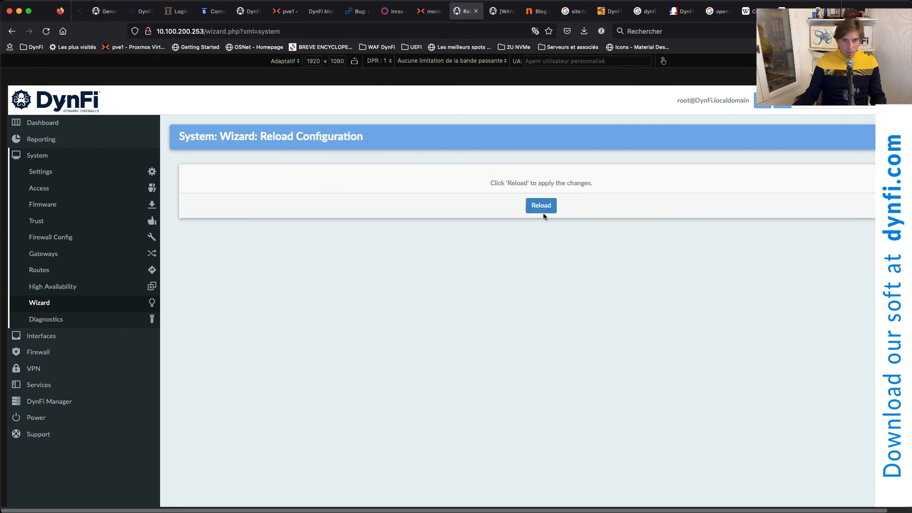
Reload the configuration to apply the wizard's changes, and check the firewall VM's console in Proxmox before returning to the web interface
{"action": "left_click", "coordinate": [543, 206]}
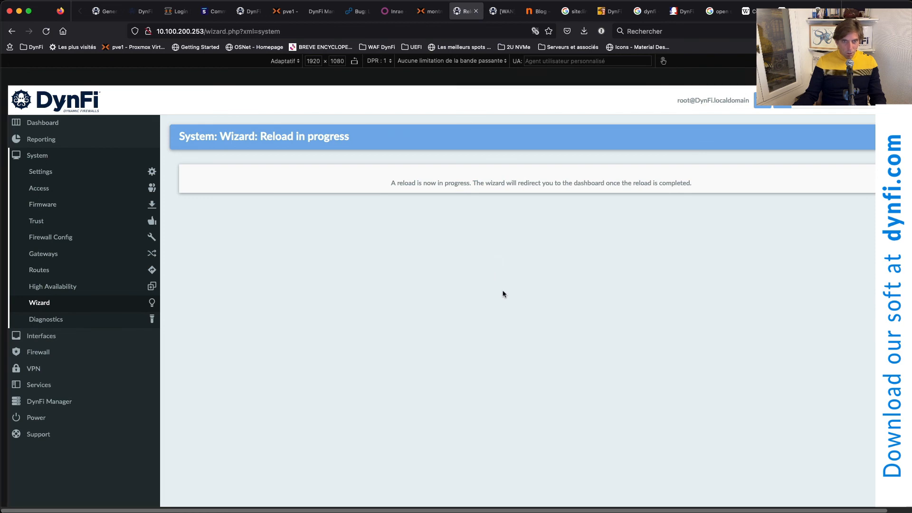
{"action": "left_click", "coordinate": [431, 16]}
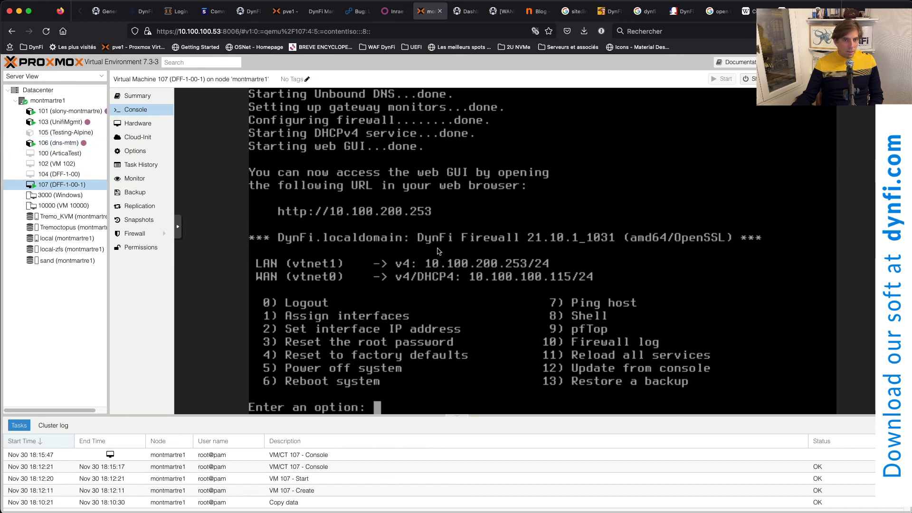
{"action": "left_click", "coordinate": [468, 10]}
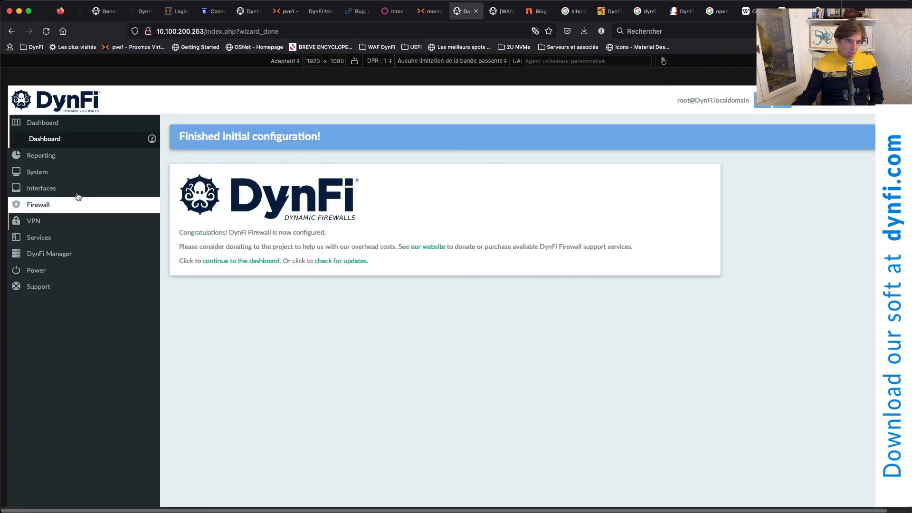
Open the firewall rules for the LAN interface
{"action": "left_click", "coordinate": [73, 205]}
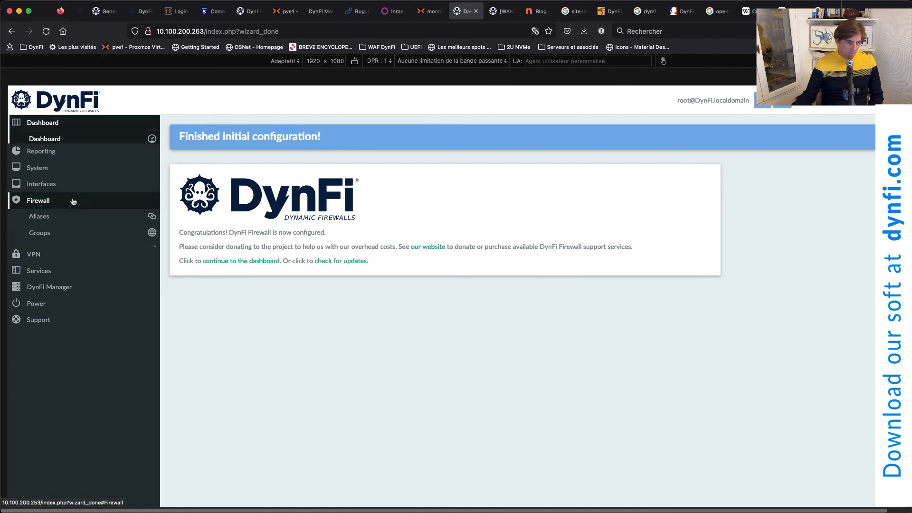
{"action": "left_click", "coordinate": [67, 254]}
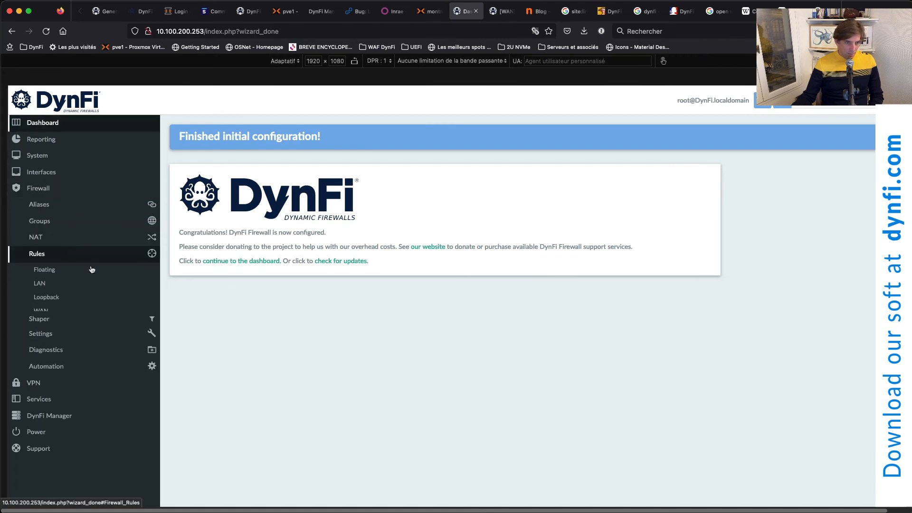
{"action": "left_click", "coordinate": [72, 283]}
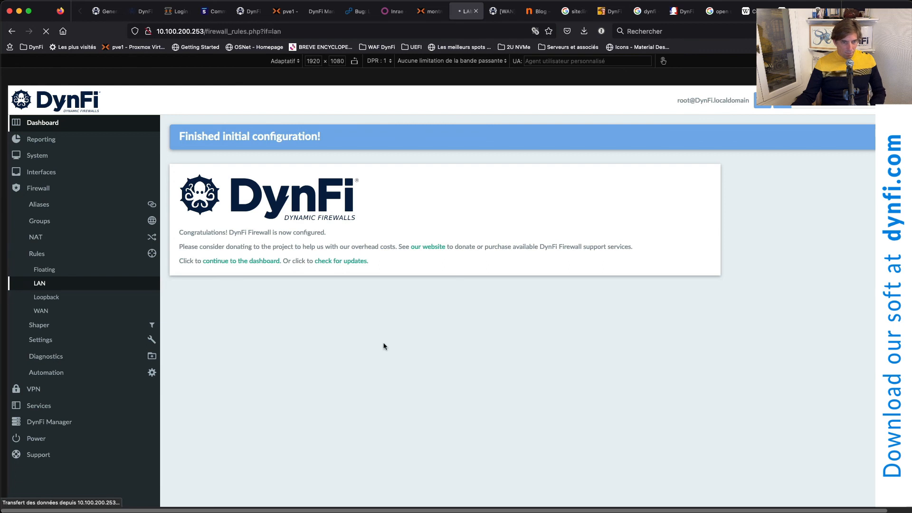